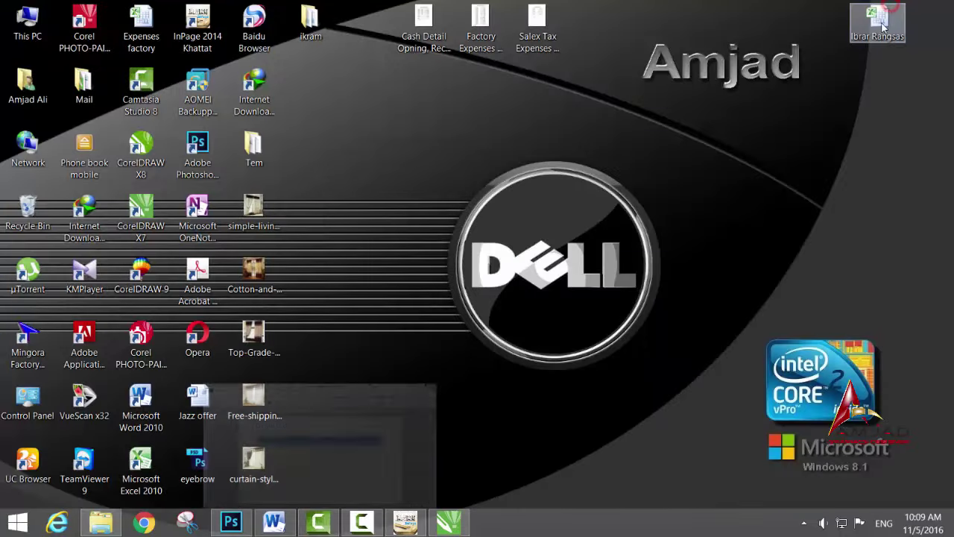
- Switch to InPage and create a new A4 portrait document with right-to-left direction
left_click(405, 522)
left_click(10, 24)
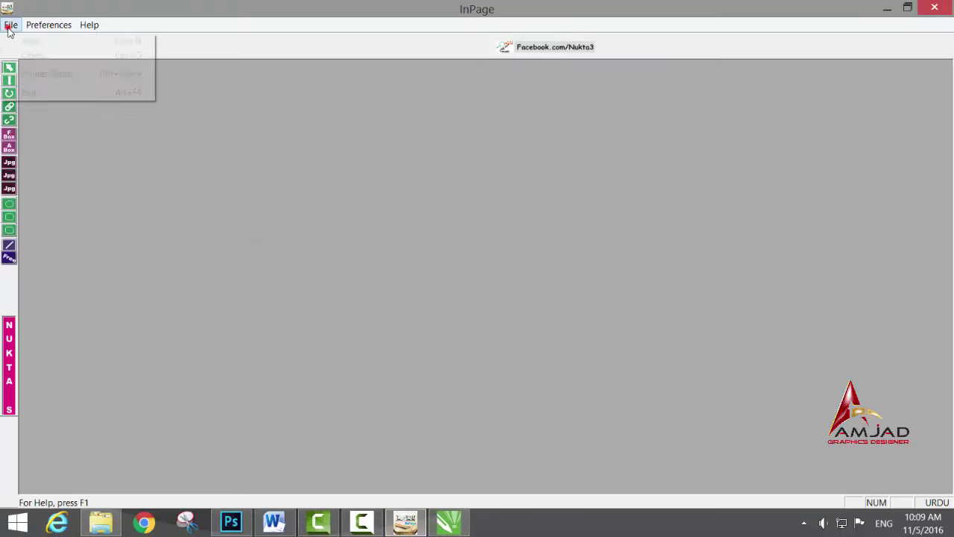
left_click(34, 42)
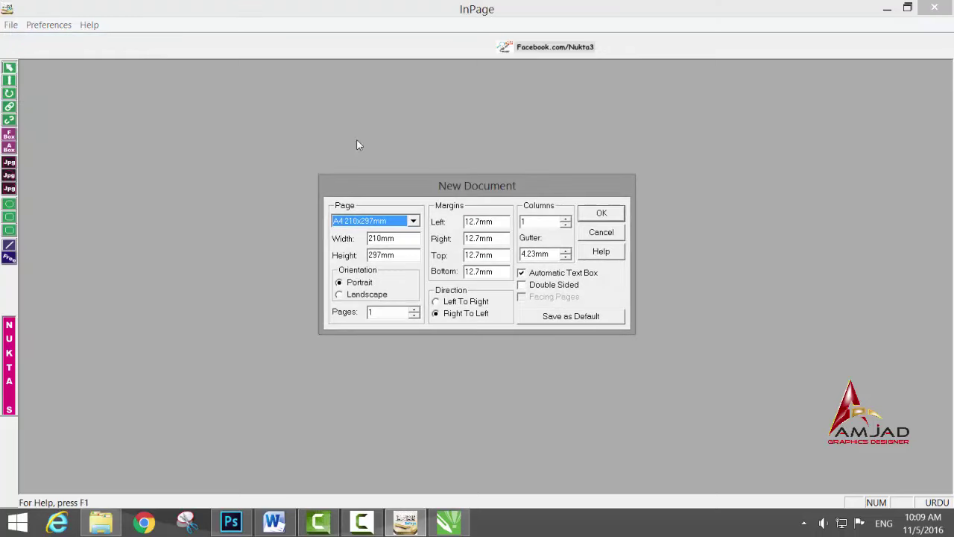
left_click(602, 214)
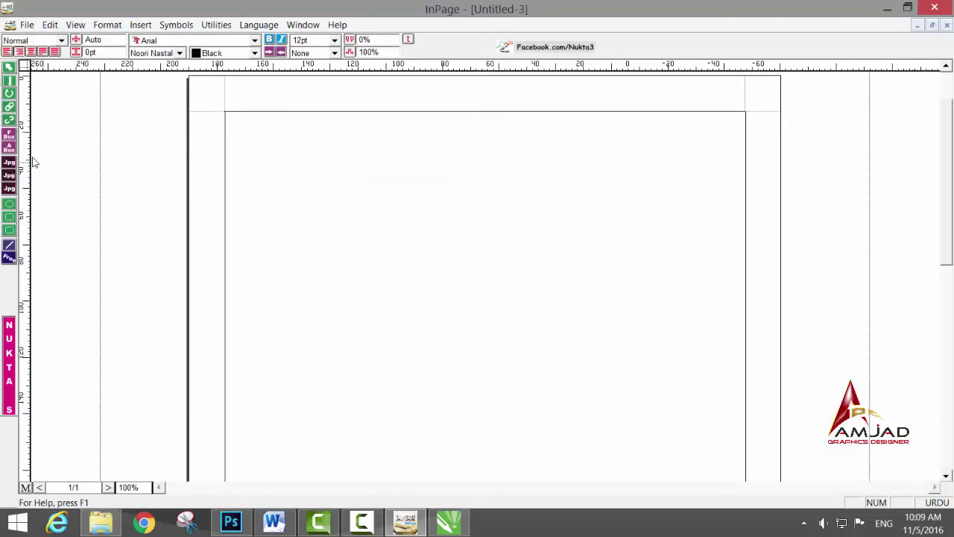
- Draw a text box about 98 by 27.5 mm in the upper part of the page and enter "شباب ملت" in it
left_click(9, 136)
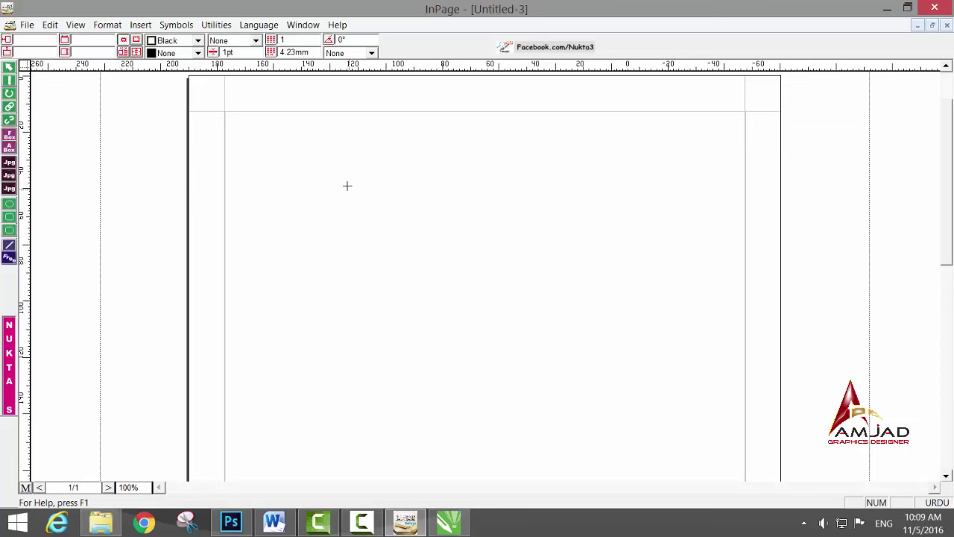
left_click_drag(347, 186, 624, 260)
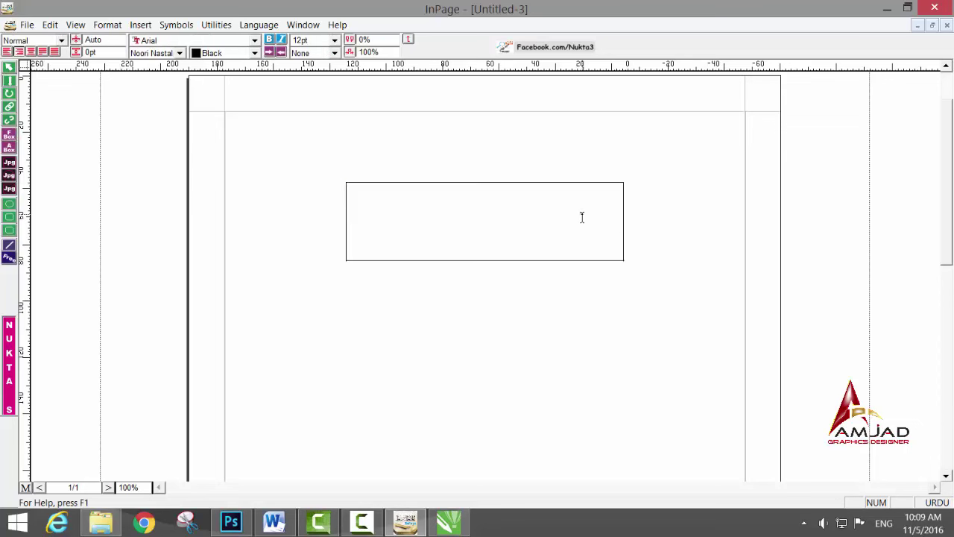
right_click(582, 217)
mouse_move(618, 221)
left_click(709, 266)
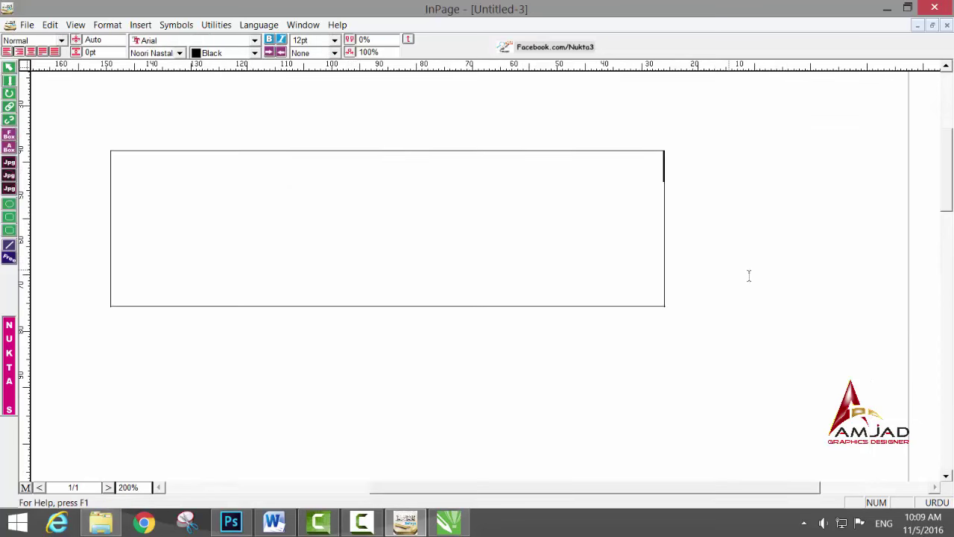
type("شباب ملت")
- Select the whole text box as an object and copy it
left_click(10, 67)
left_click(264, 194)
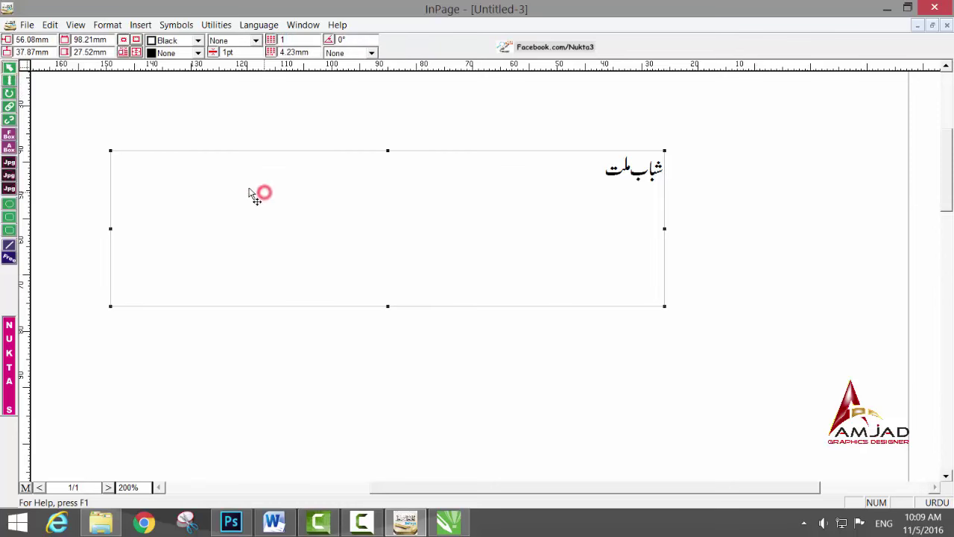
left_click(50, 24)
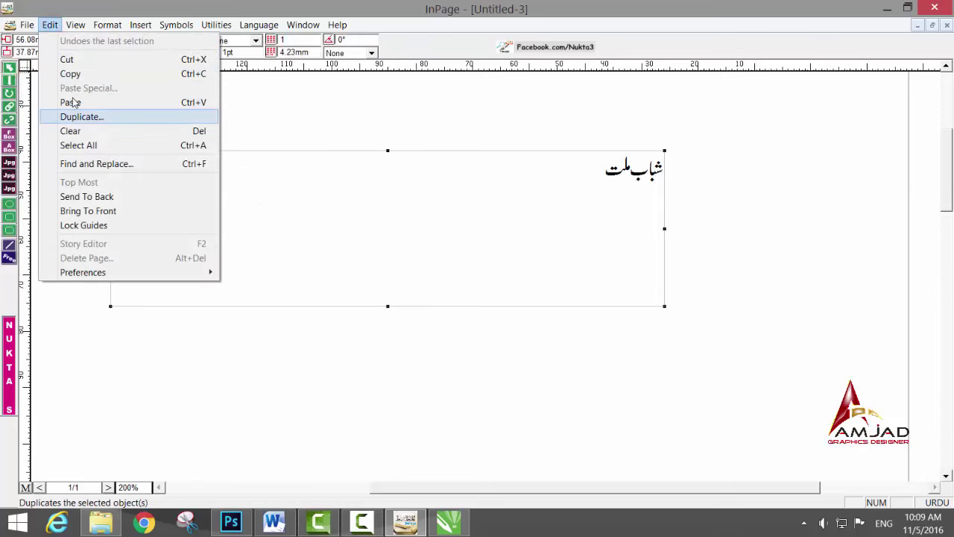
left_click(70, 75)
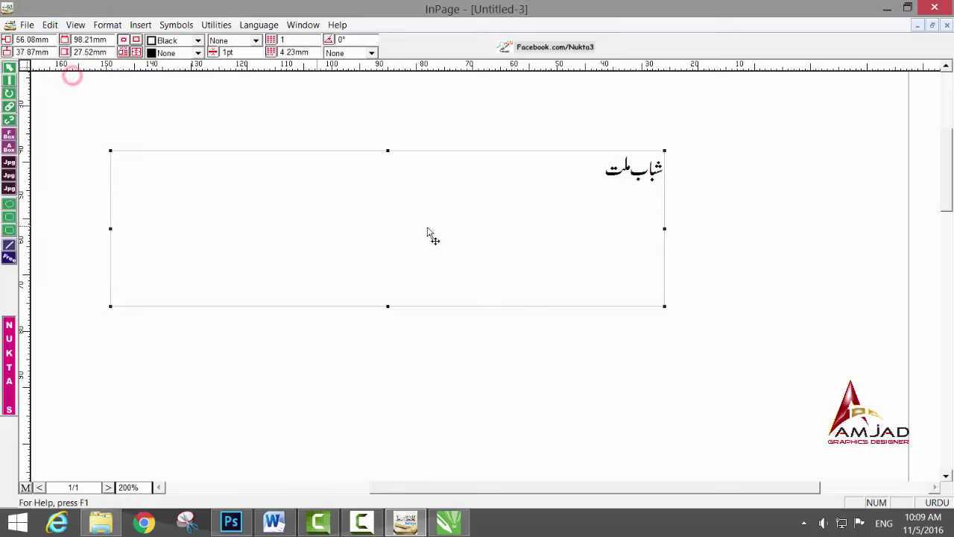
- Switch to CorelDRAW X7, paste the lettering, and scale it to about 5.19 by 2.24 inches in the page's upper half
left_click(888, 9)
left_click(449, 522)
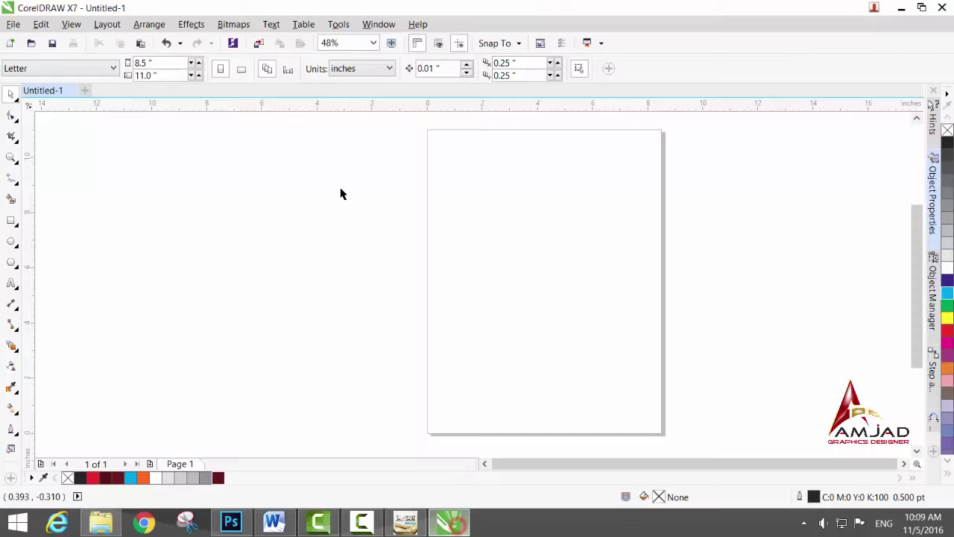
left_click(41, 24)
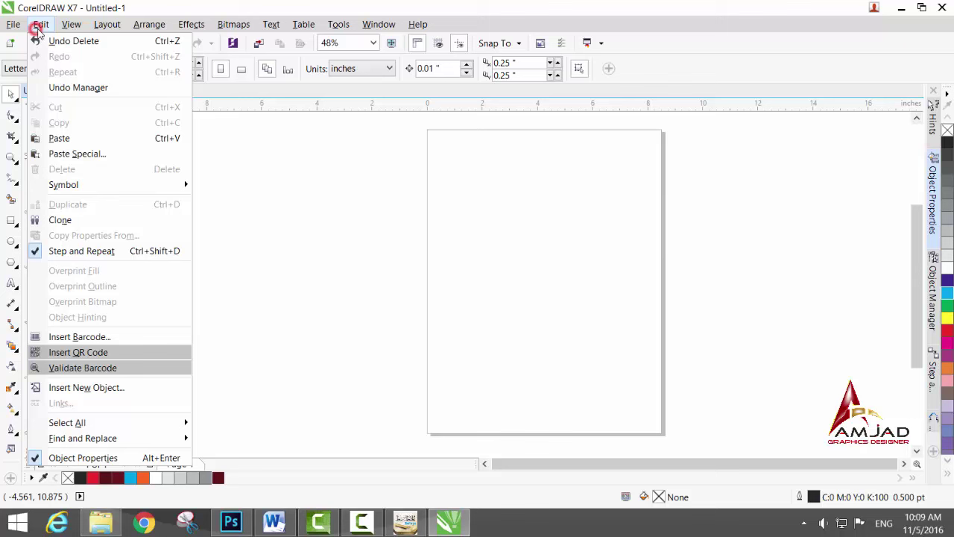
left_click(72, 138)
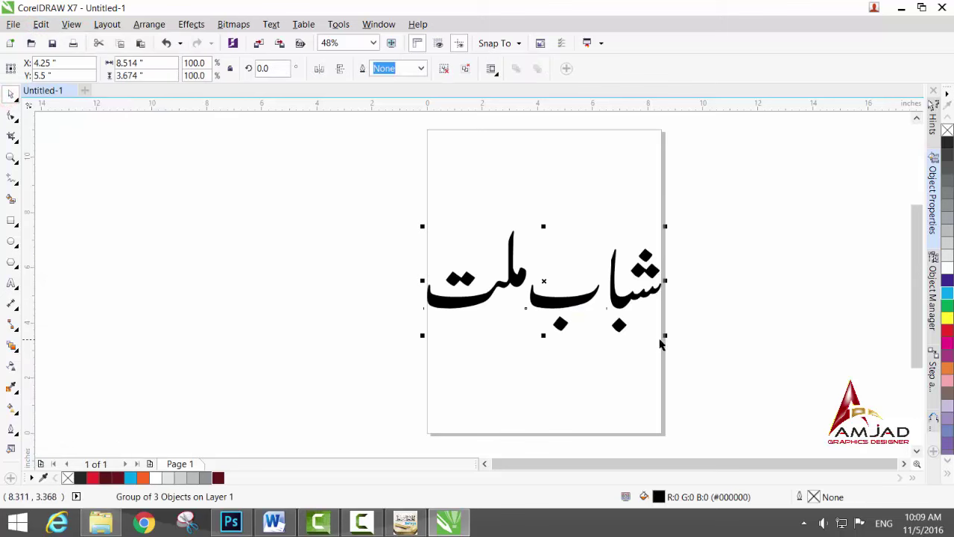
left_click_drag(664, 335, 599, 265)
mouse_move(536, 240)
left_mouse_down()
mouse_move(523, 233)
mouse_move(549, 240)
left_mouse_up()
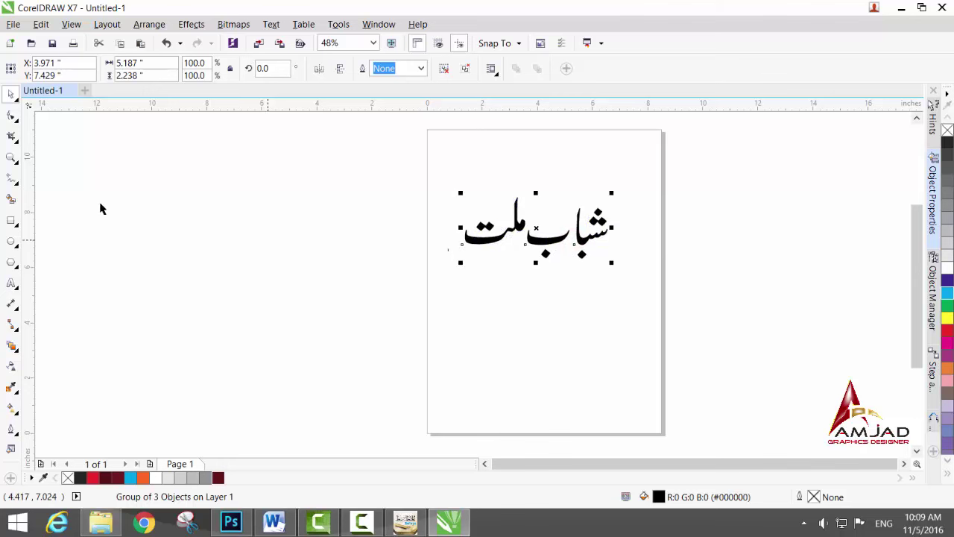
- Duplicate the lettering twice, placing one copy beyond the page's right edge and one directly below the original
left_click(12, 158)
left_click_drag(437, 163, 798, 355)
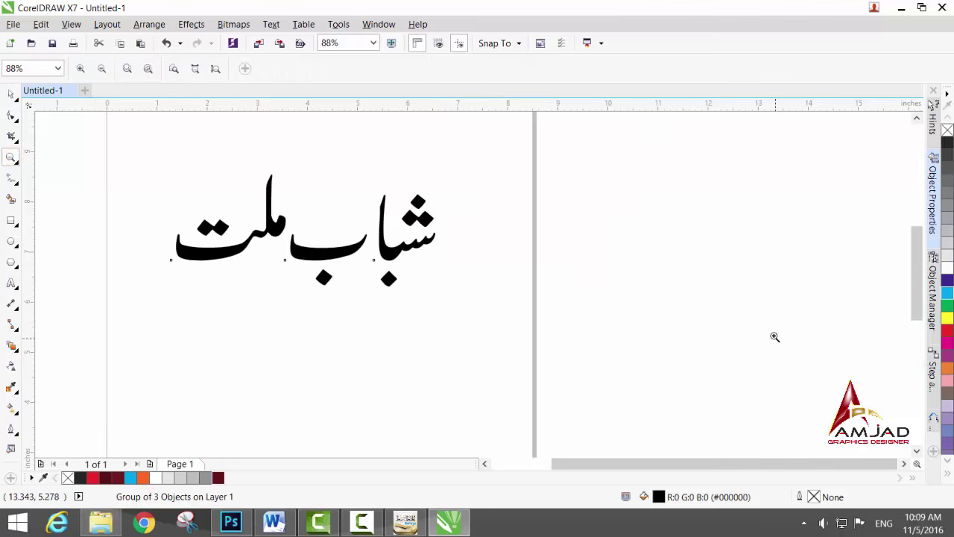
key("space")
left_click(134, 174)
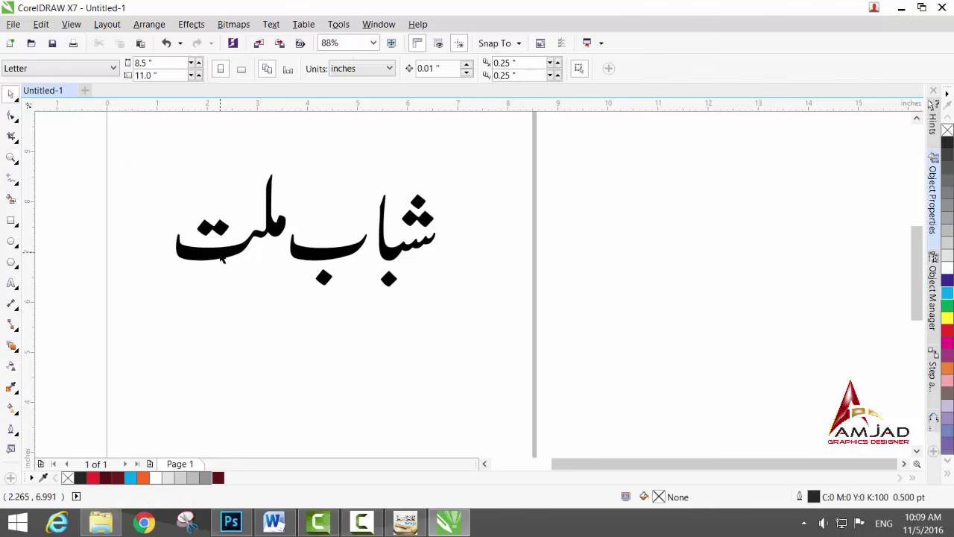
left_click_drag(220, 252, 654, 235)
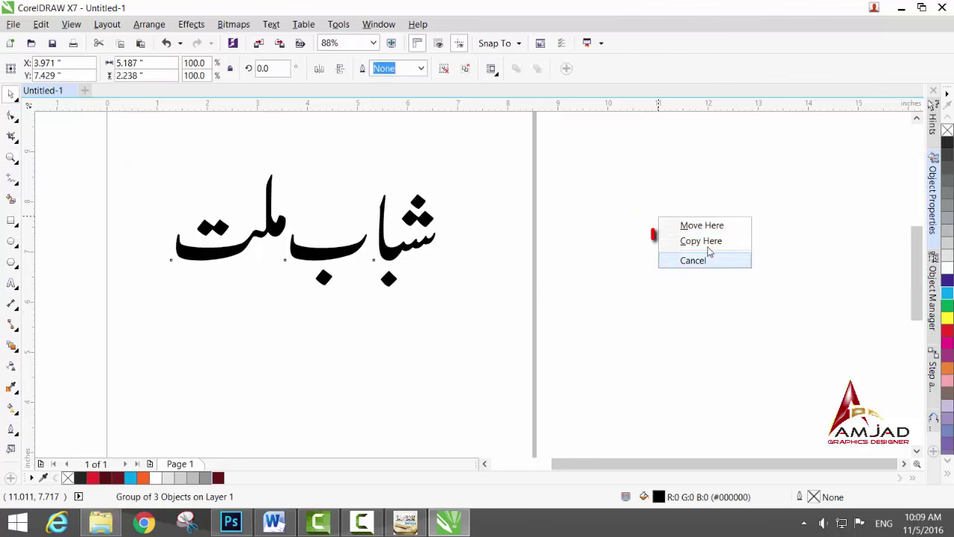
left_click(707, 244)
left_click_drag(384, 255, 379, 380)
left_click(411, 402)
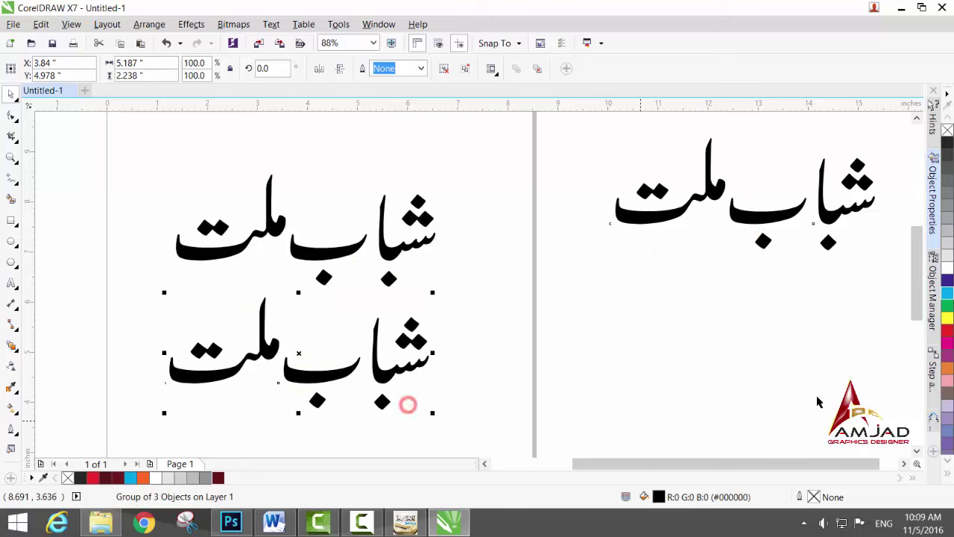
- Give the lower copy an 8 pt outline and colour both its fill and outline dark maroon (C33 M100 Y100 K51)
left_click(948, 335)
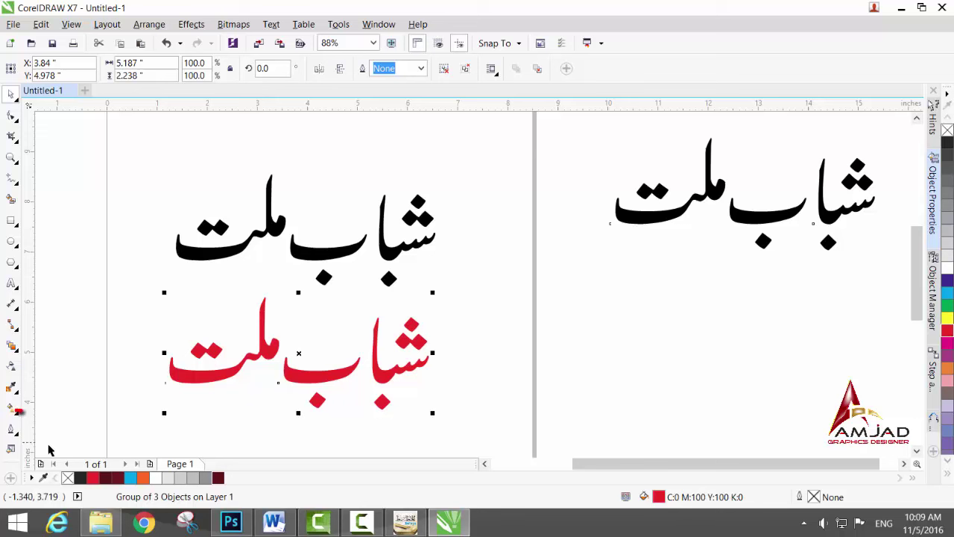
left_click(11, 431)
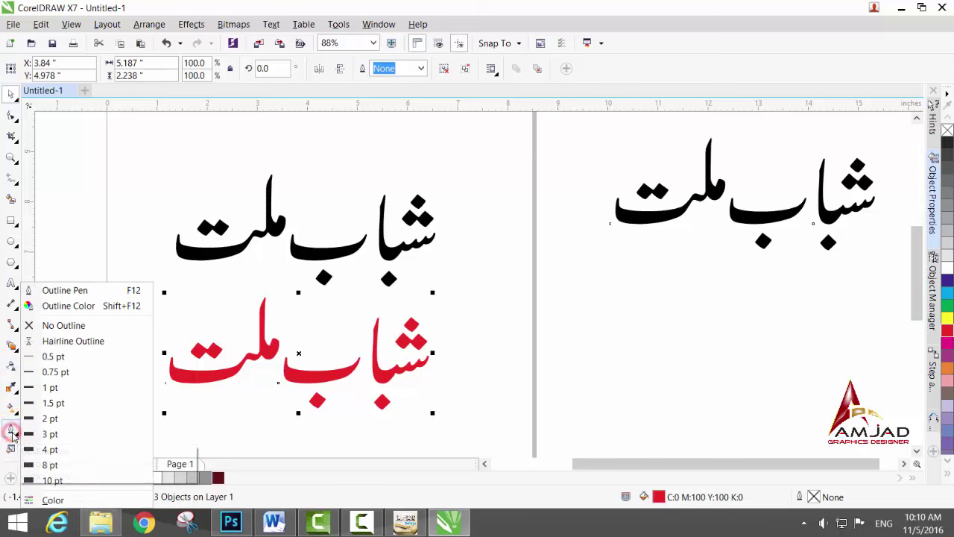
left_click(55, 466)
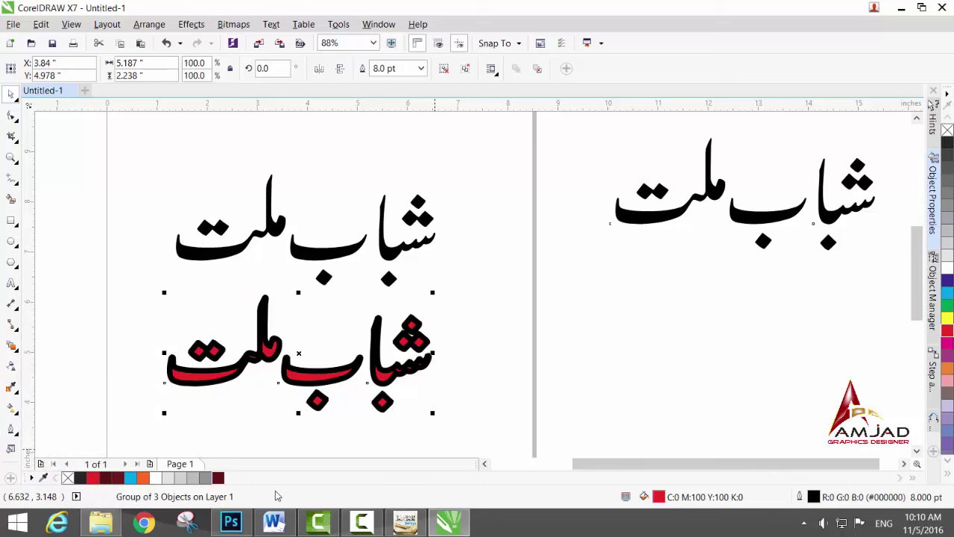
left_click(218, 480)
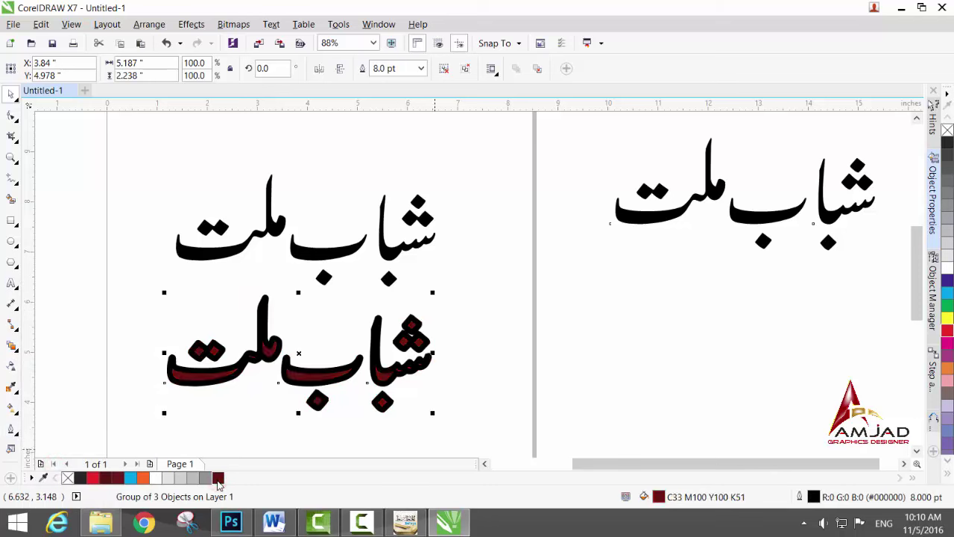
right_click(218, 481)
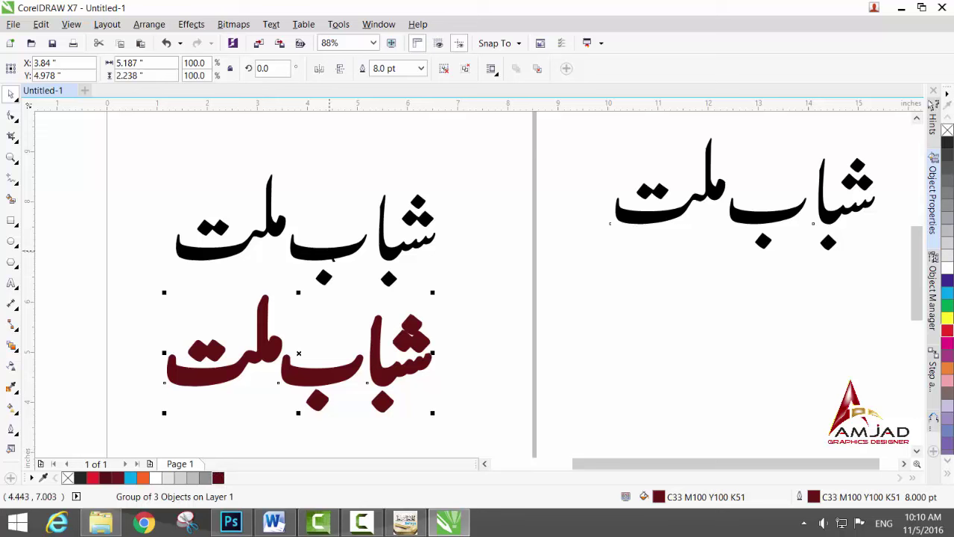
- Fill the original lettering red (C0 M100 Y100 K0) and move it down so it overlaps the maroon copy
left_click(328, 252)
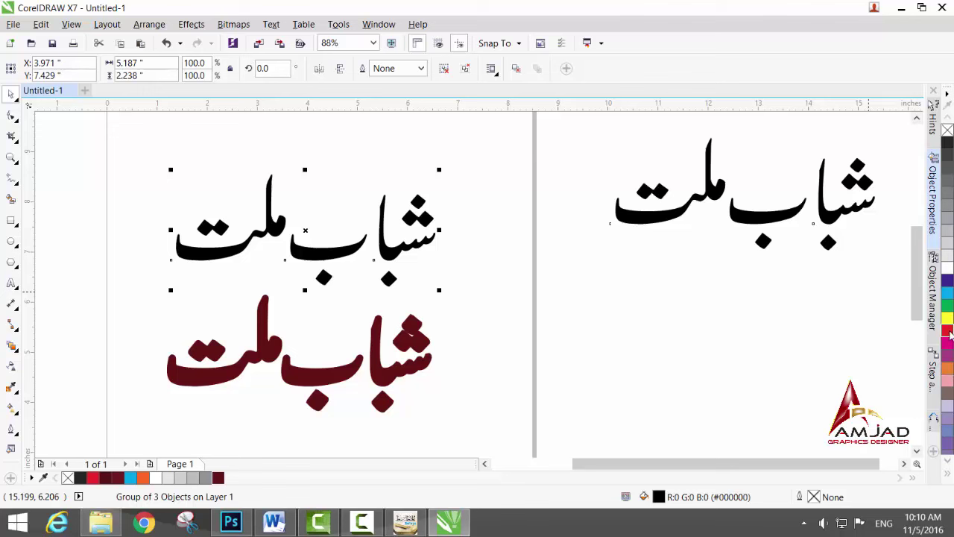
left_click(948, 332)
left_click_drag(384, 250, 379, 343)
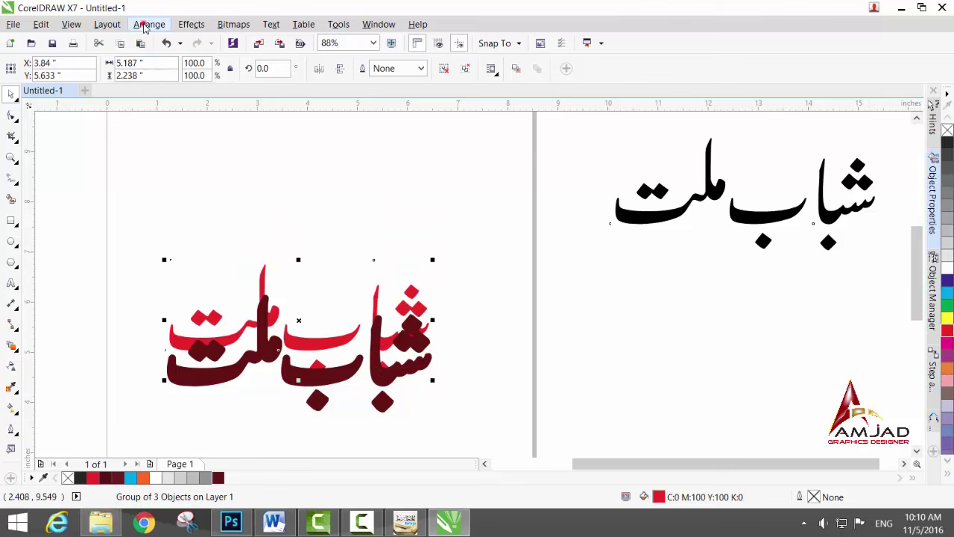
- Bring the red lettering to the front of the page
left_click(149, 24)
mouse_move(188, 125)
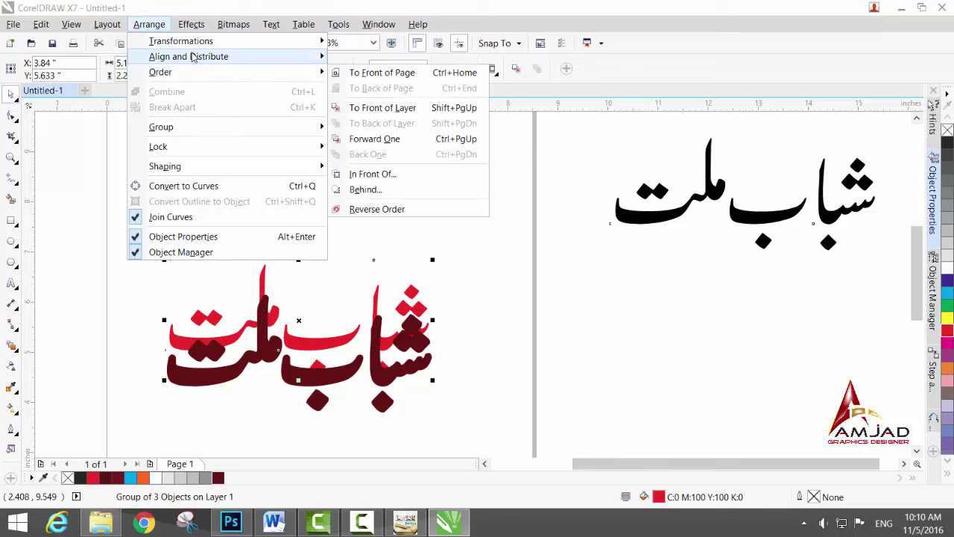
mouse_move(246, 79)
left_click(376, 72)
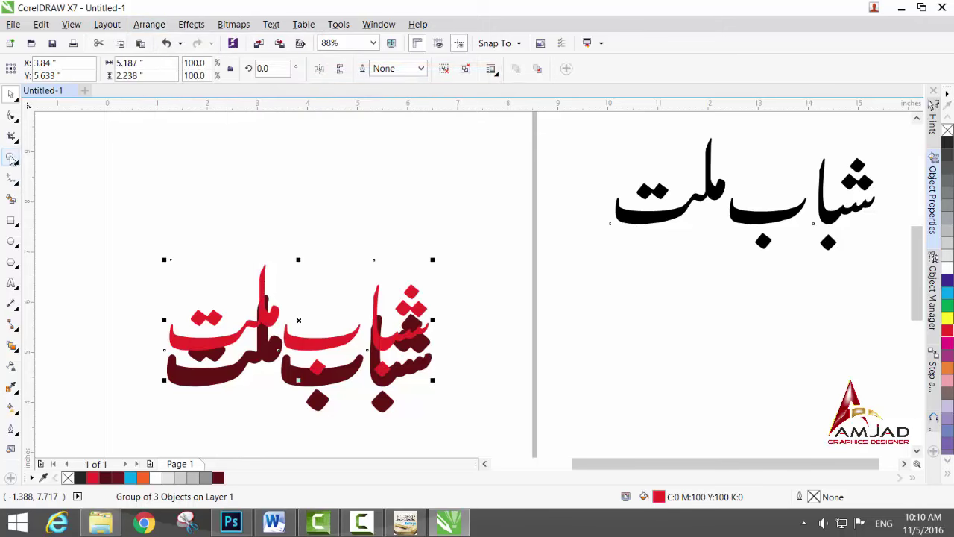
- Align the red lettering with the maroon copy by their horizontal and vertical centres
left_click(11, 157)
left_click_drag(270, 332, 493, 431)
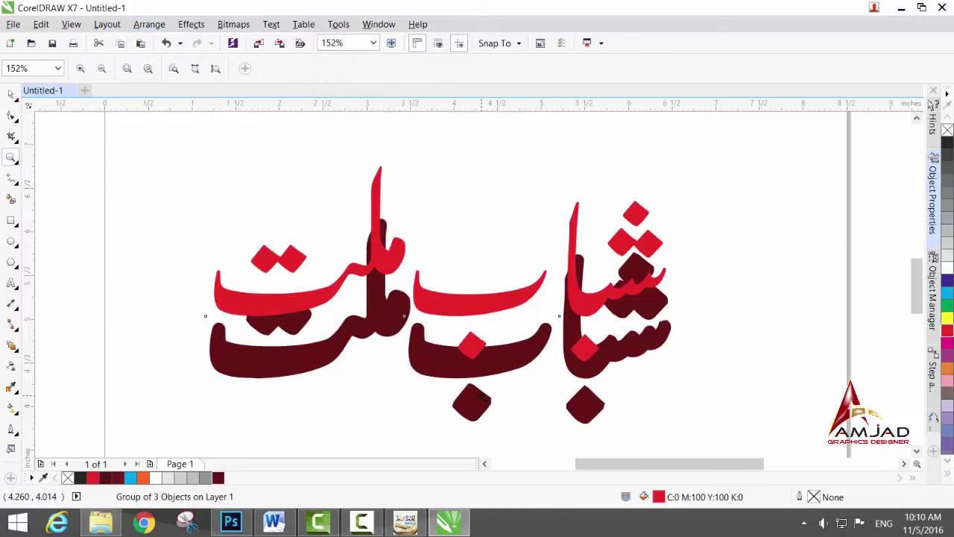
key("space")
left_click(258, 245)
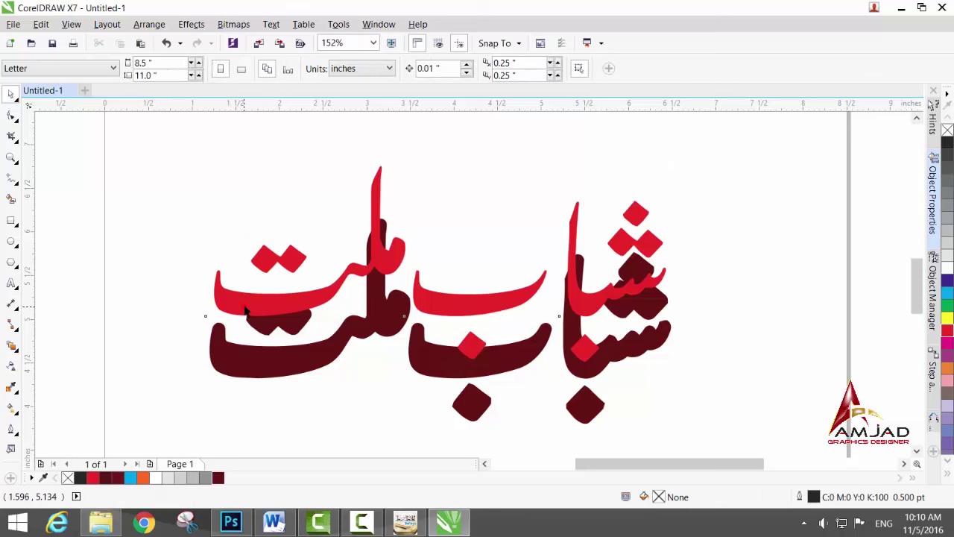
left_click(256, 367)
left_click(255, 368, "shift")
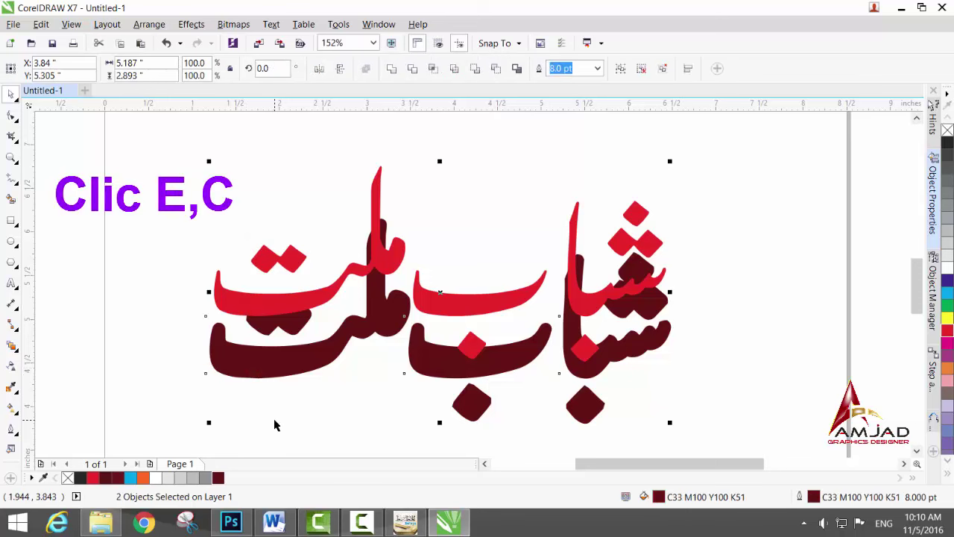
key("e")
key("c")
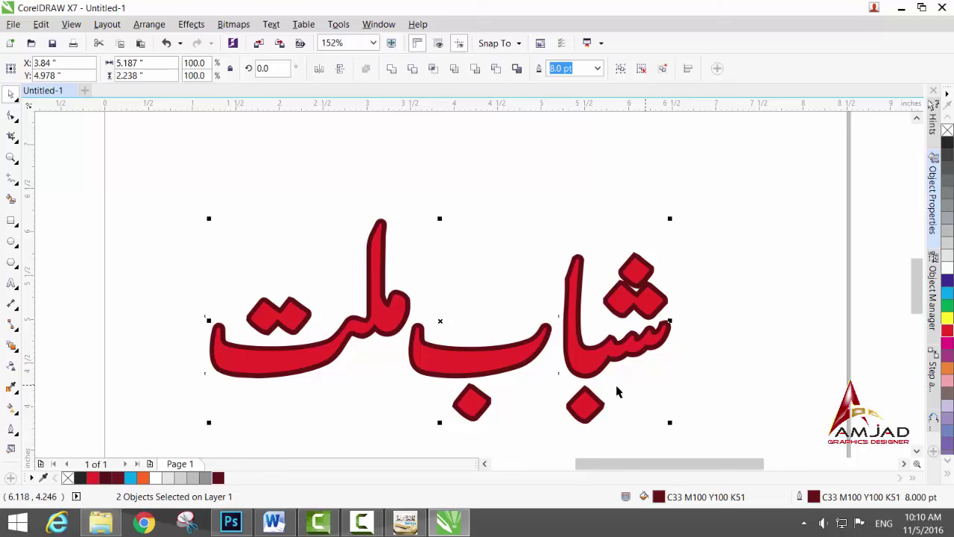
left_click(735, 294)
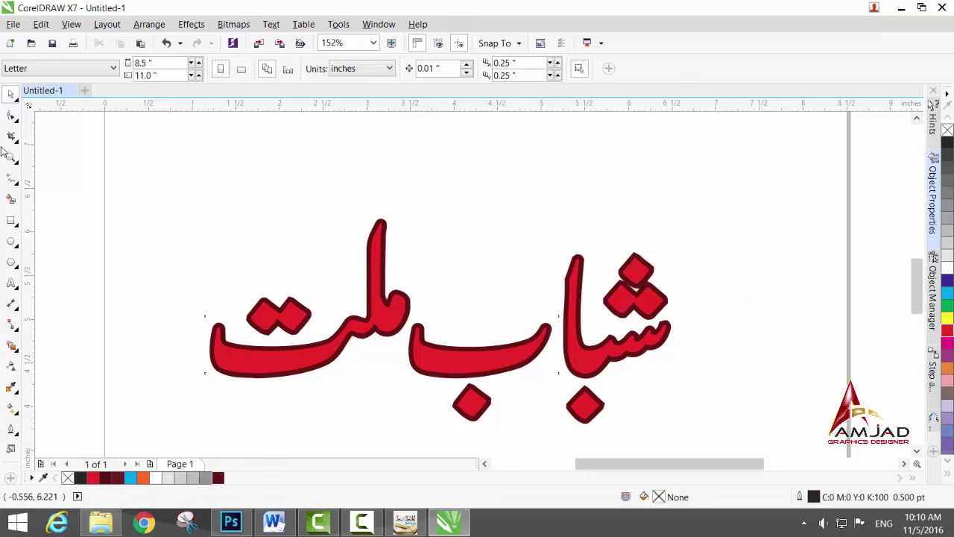
- Give the maroon copy's outline rounded corners and round line caps
key("z")
left_click_drag(277, 187, 506, 371)
key("space")
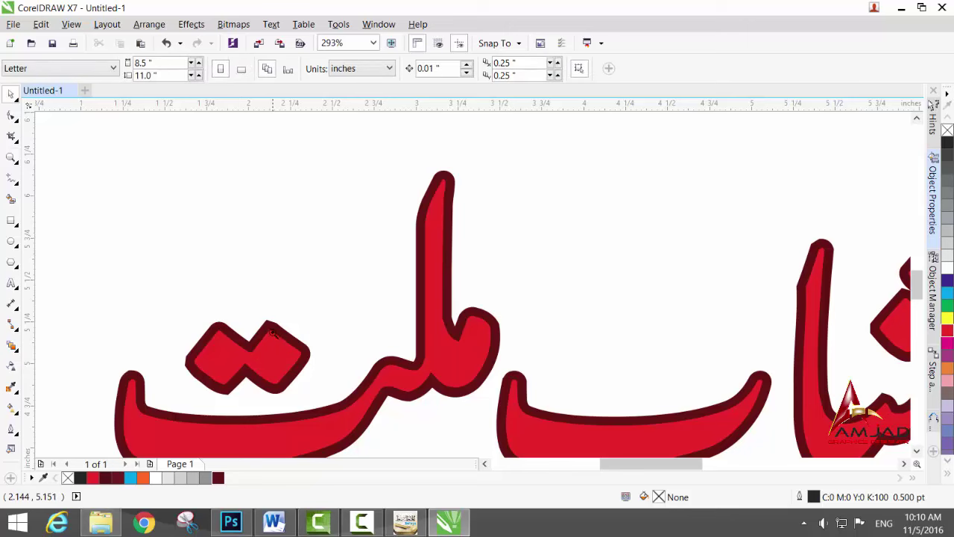
key("z")
left_click_drag(249, 316, 325, 357)
key("space")
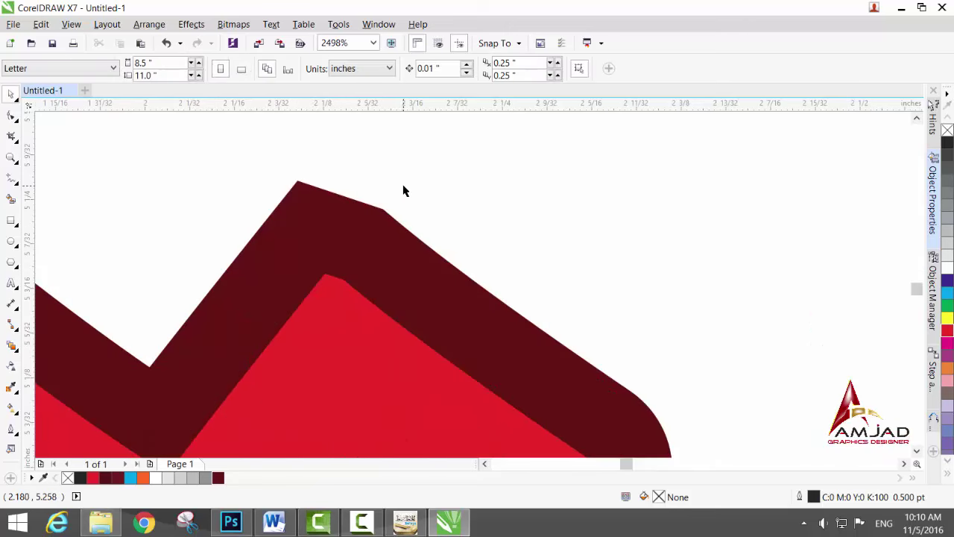
left_click(355, 225)
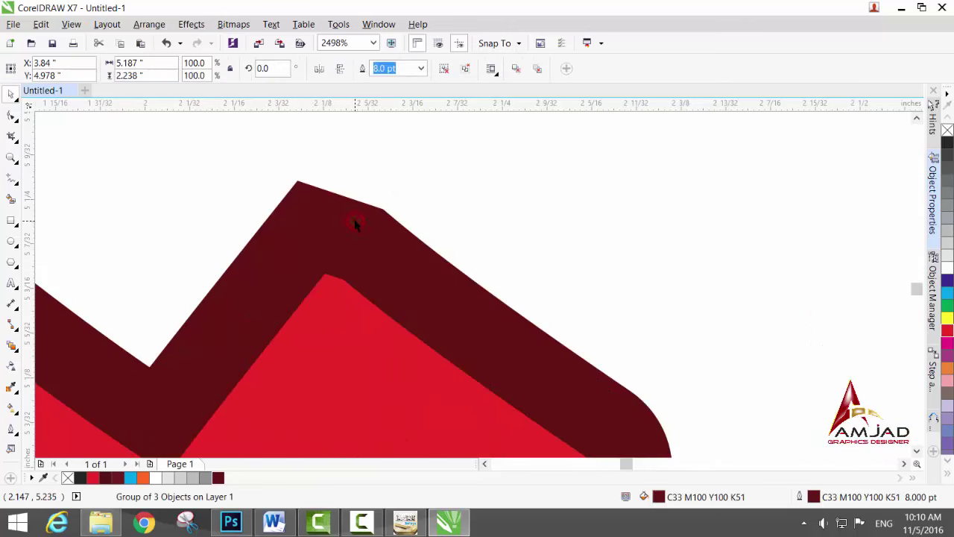
left_click(11, 431)
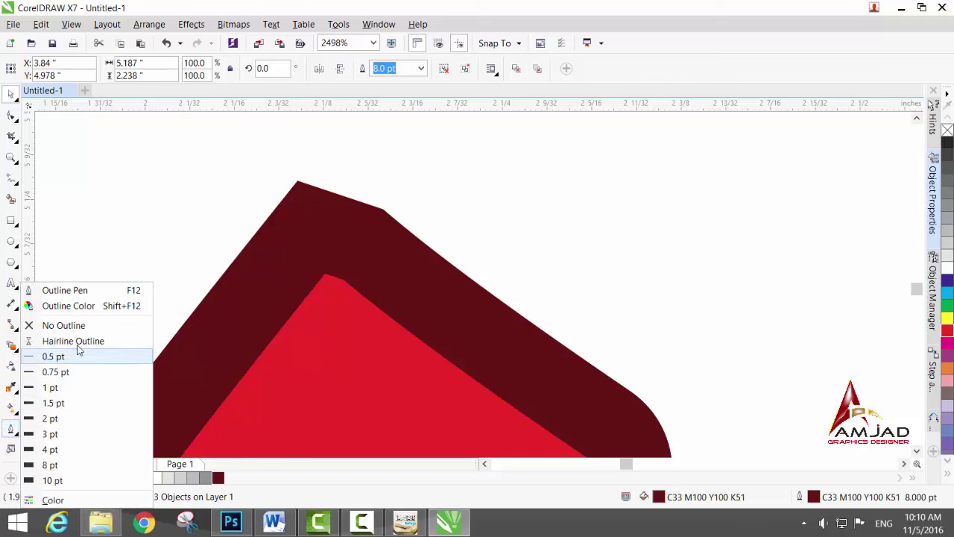
left_click(77, 293)
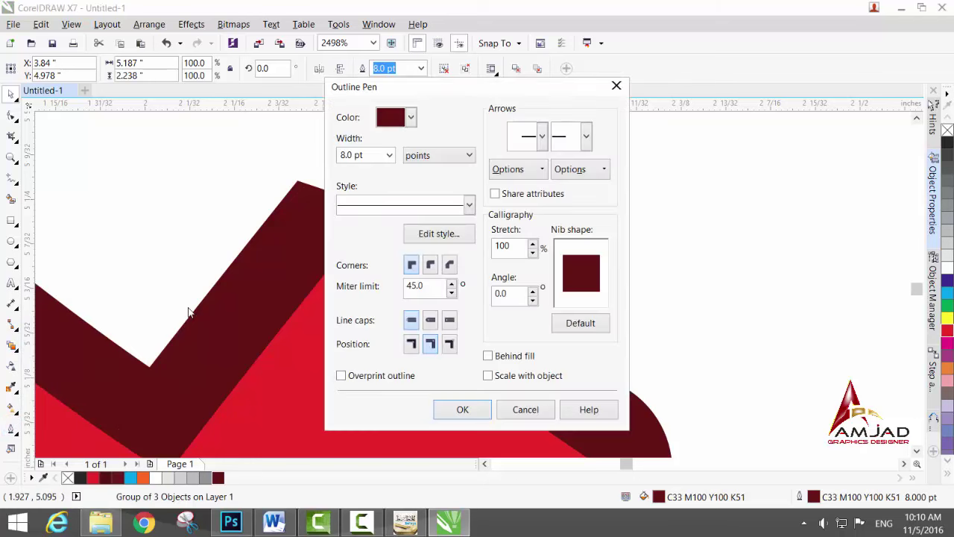
left_click(431, 266)
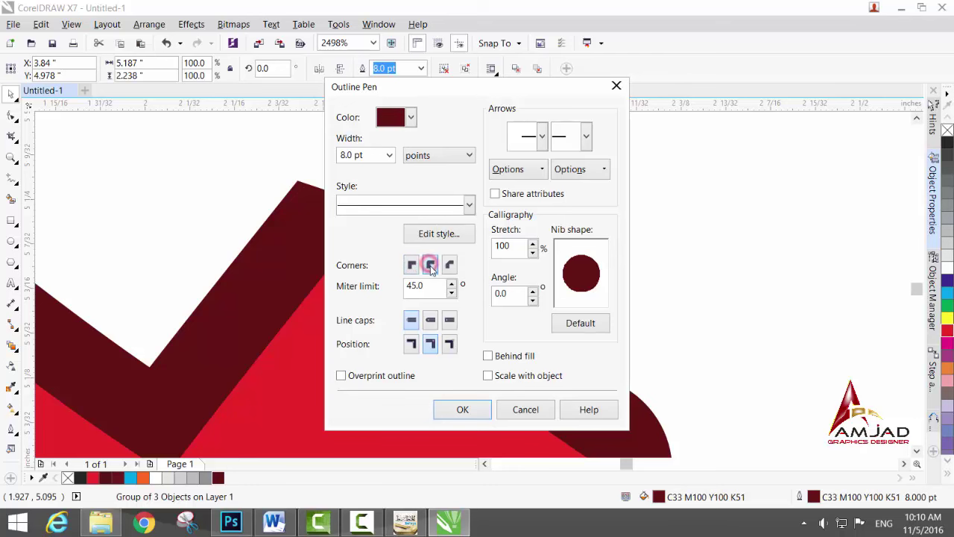
left_click(431, 321)
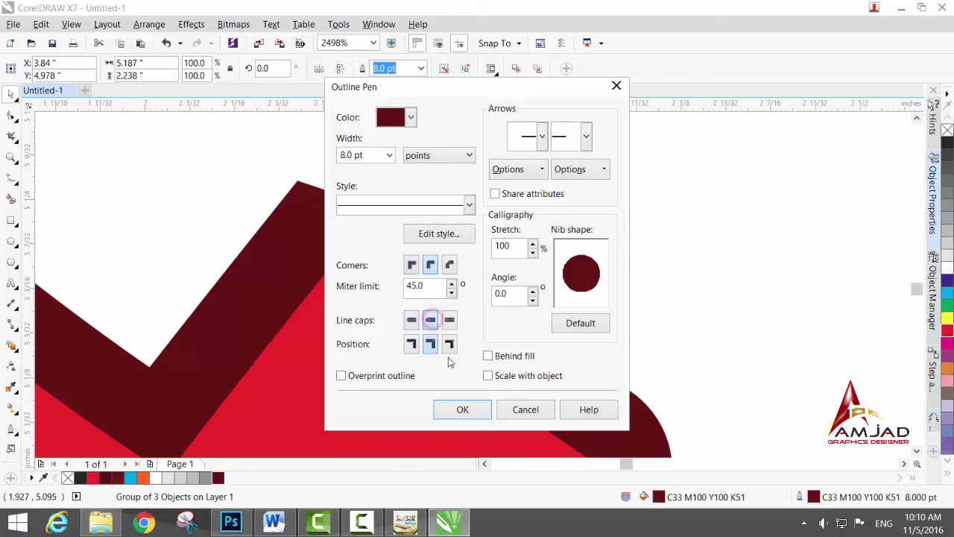
left_click(463, 410)
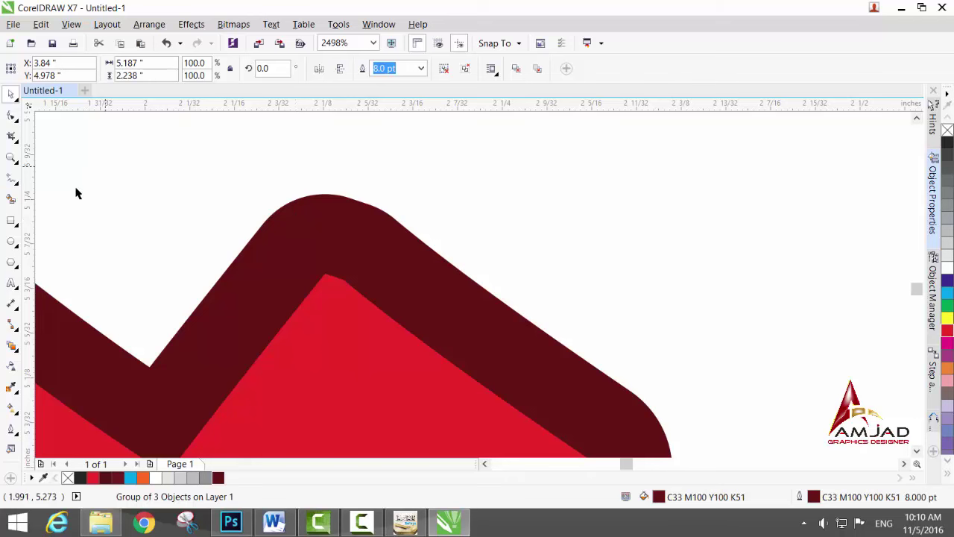
- Try moving the red lettering sideways off the maroon copy, and undo that move
left_click(11, 158)
right_click(260, 186)
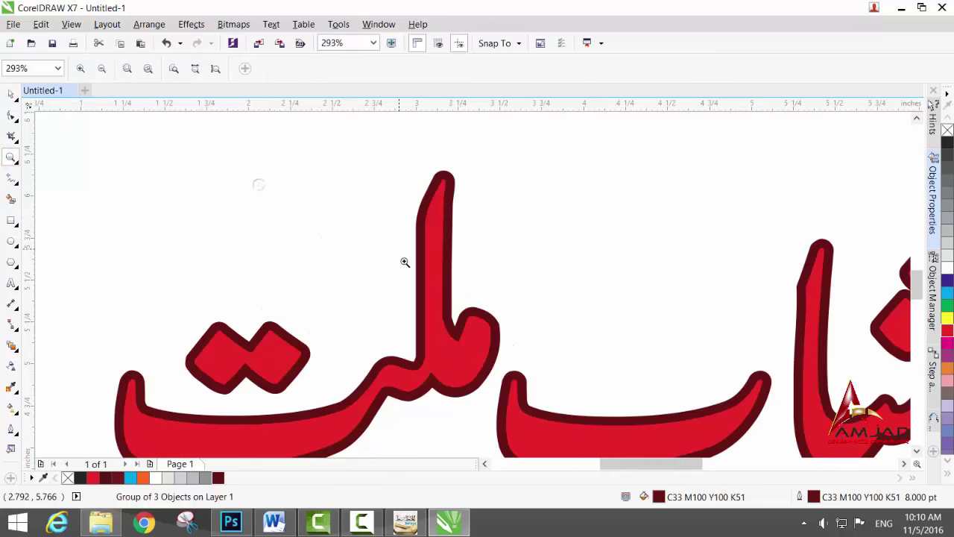
right_click(339, 239)
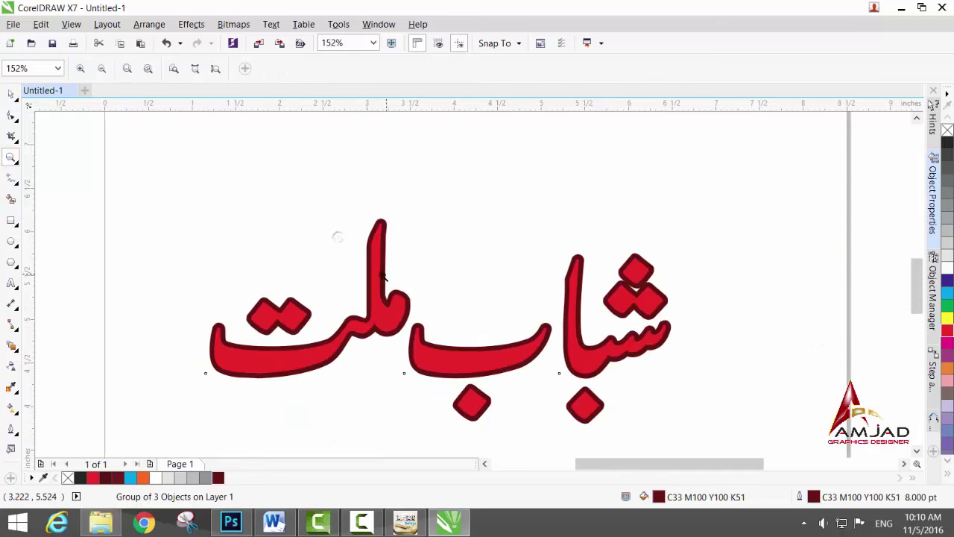
left_click_drag(192, 208, 724, 439)
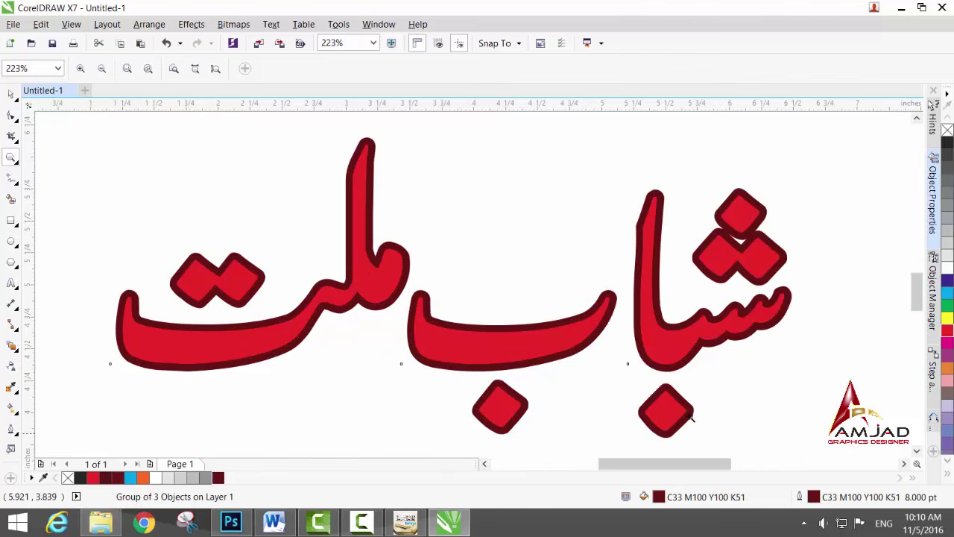
key("space")
left_click(239, 411)
left_click(463, 363)
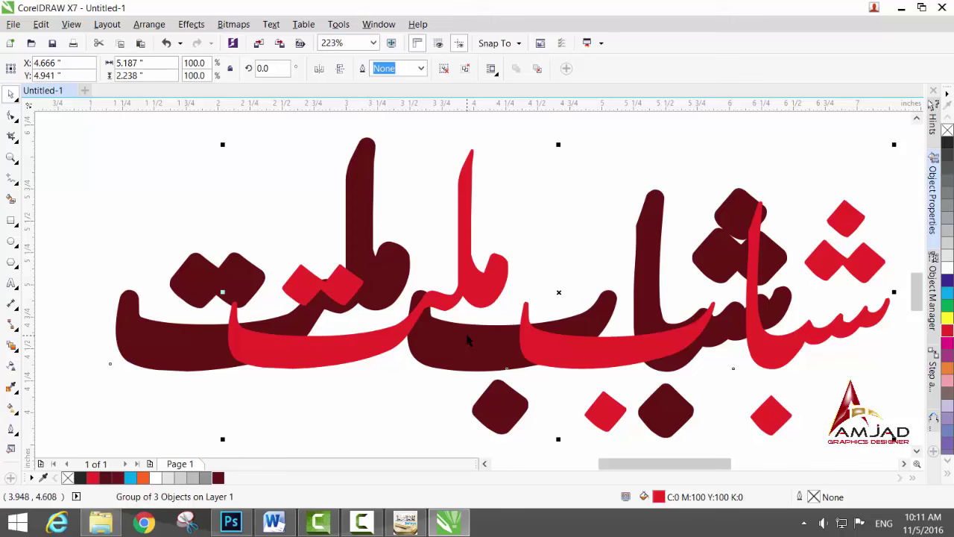
key("ctrl+z")
left_click(331, 426)
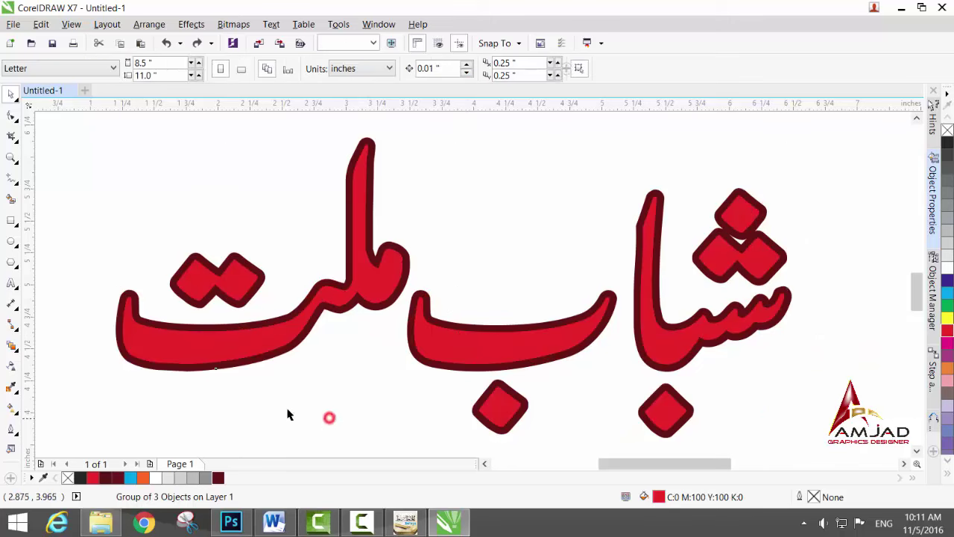
- Convert the red lettering to a 600 dpi CMYK Color (32-bit) bitmap with anti-aliasing and a transparent background
left_click(179, 357)
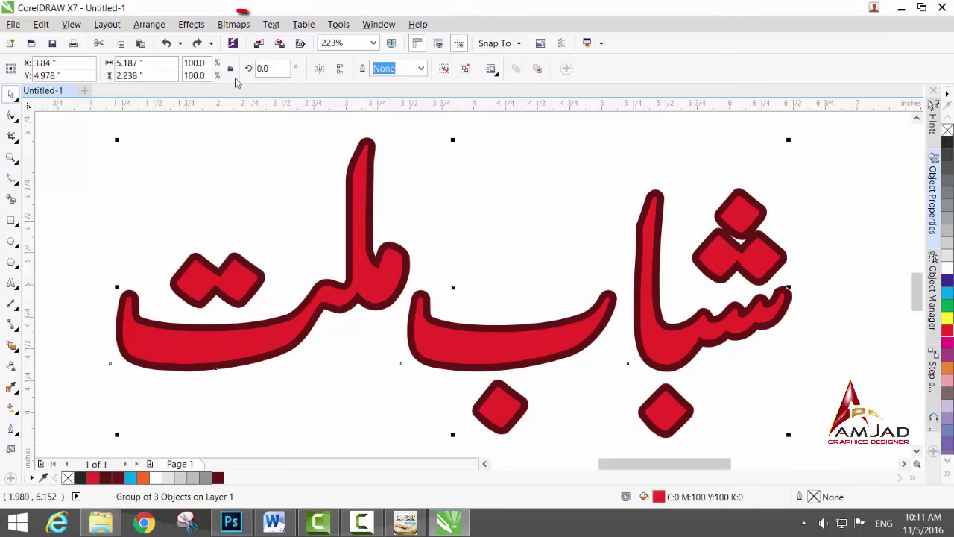
left_click(239, 29)
left_click(261, 41)
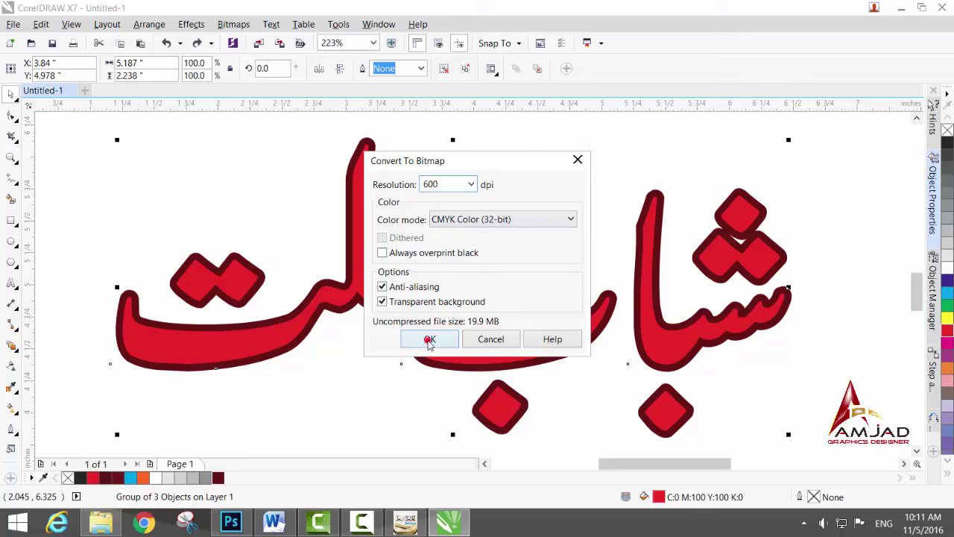
left_click(429, 340)
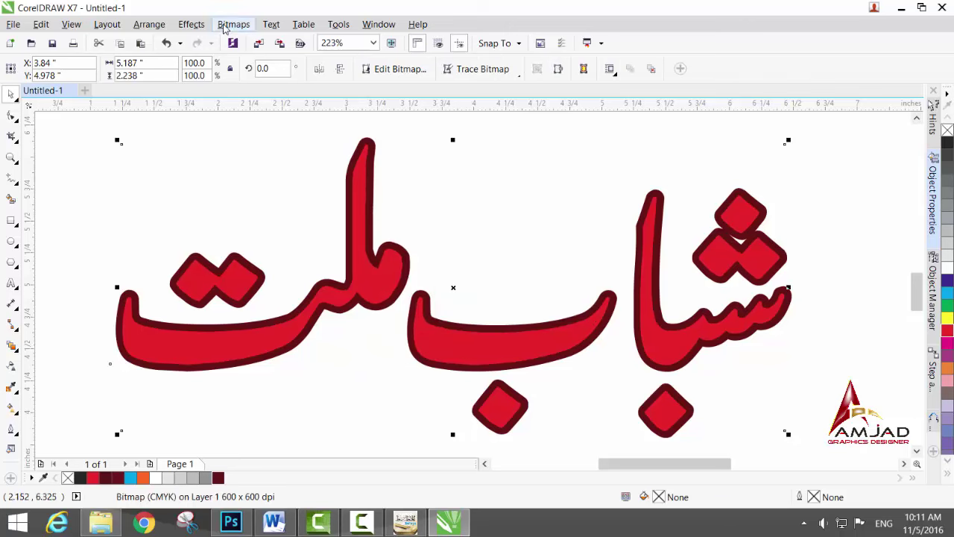
- Apply a Gaussian Blur with a 20-pixel radius to the red lettering bitmap
left_click(226, 25)
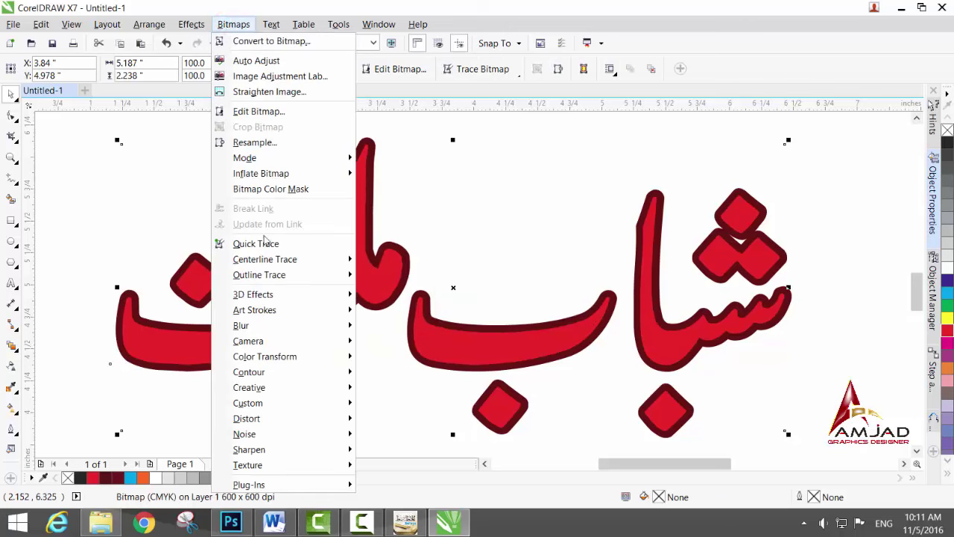
mouse_move(276, 328)
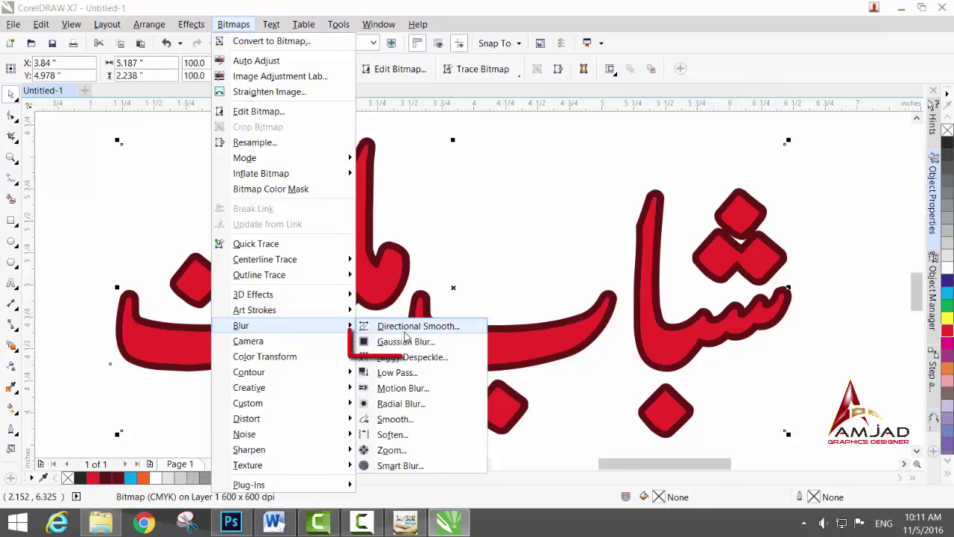
left_click(406, 343)
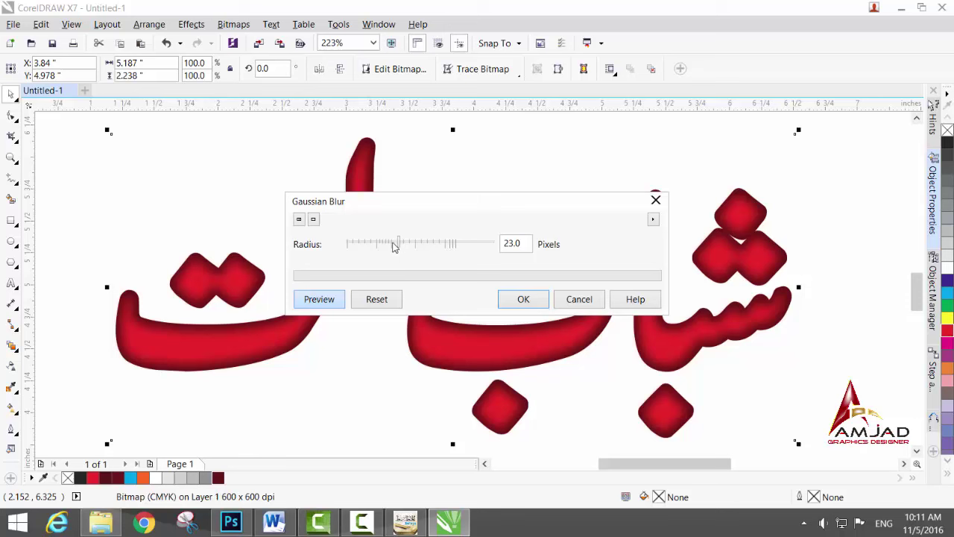
left_click_drag(395, 247, 389, 246)
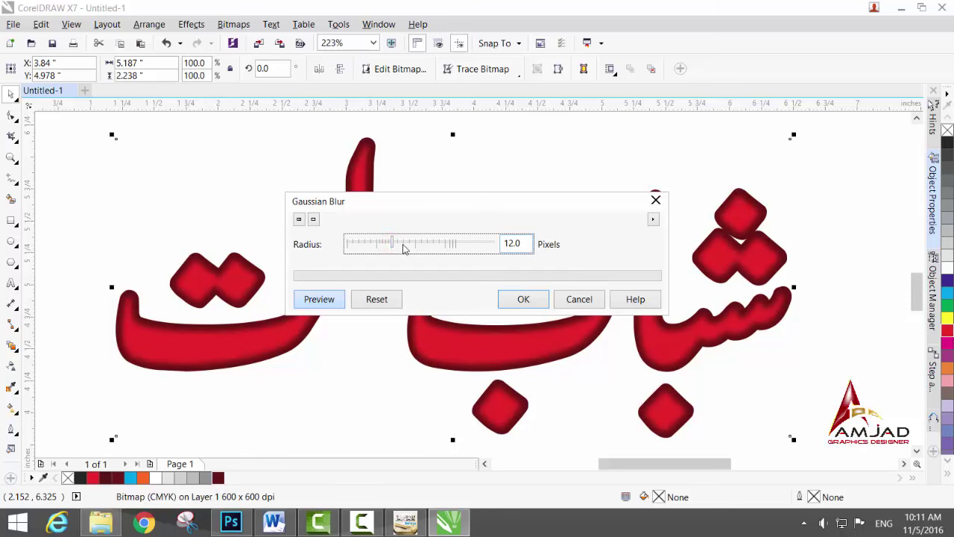
left_click_drag(401, 245, 403, 245)
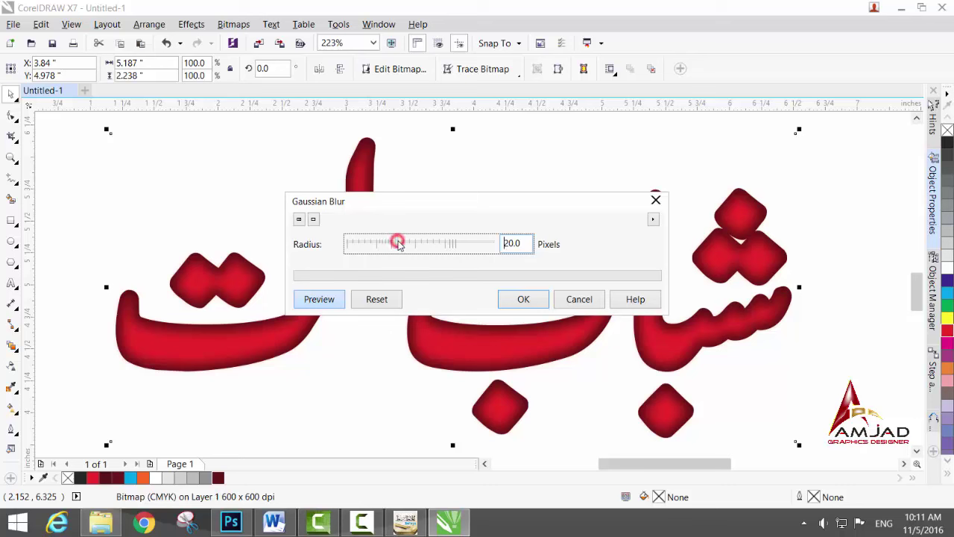
left_click_drag(397, 243, 399, 244)
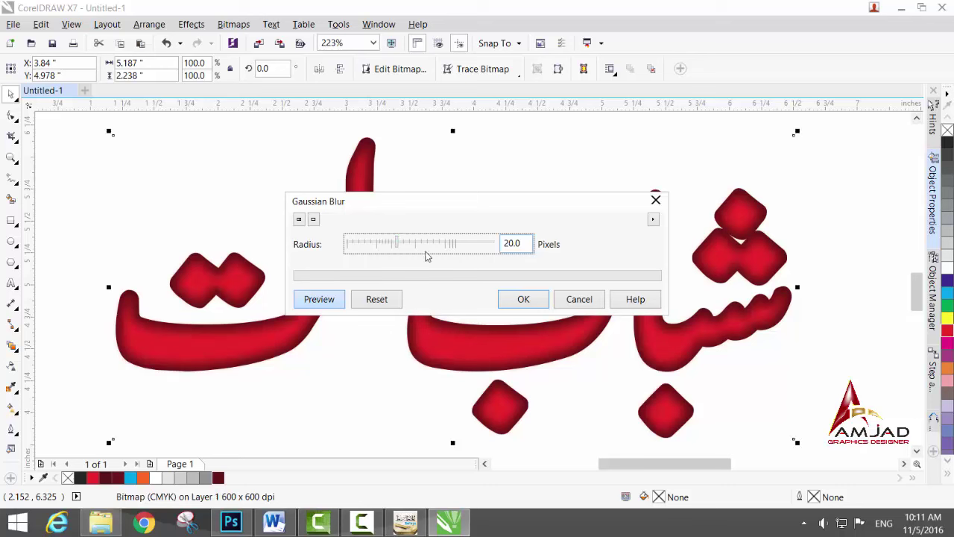
left_click(524, 300)
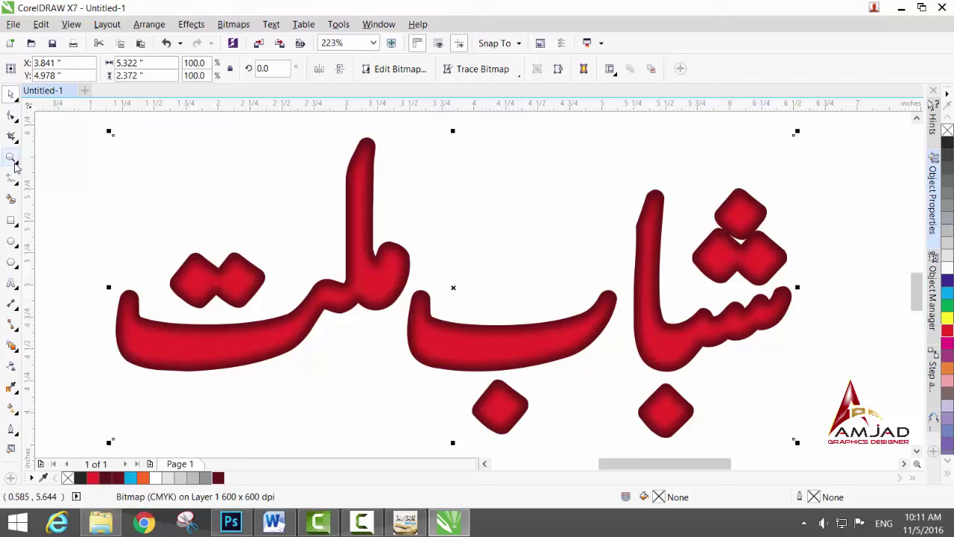
- Move the spare black lettering from beside the page to just above the blurred red lettering
right_click(428, 256)
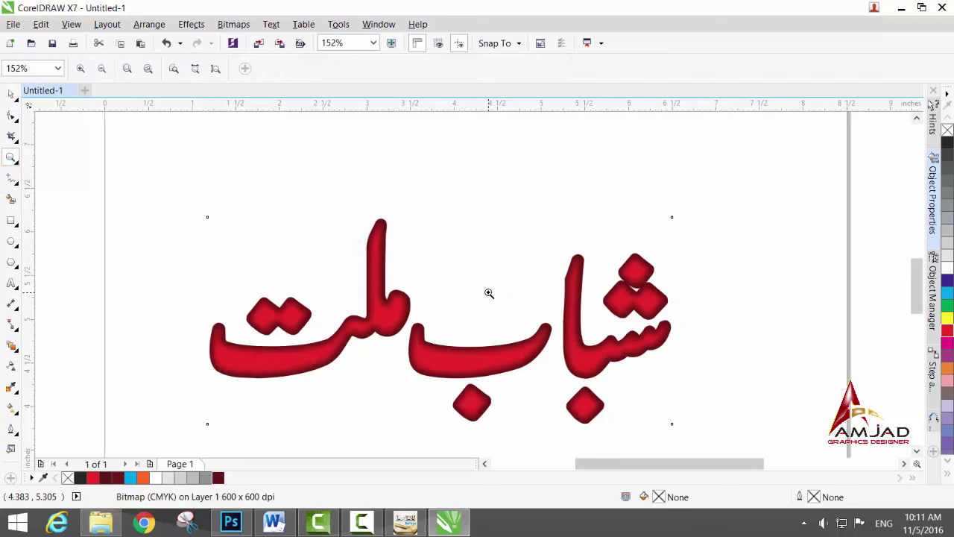
right_click(489, 293)
key("space")
left_click_drag(645, 216, 153, 226)
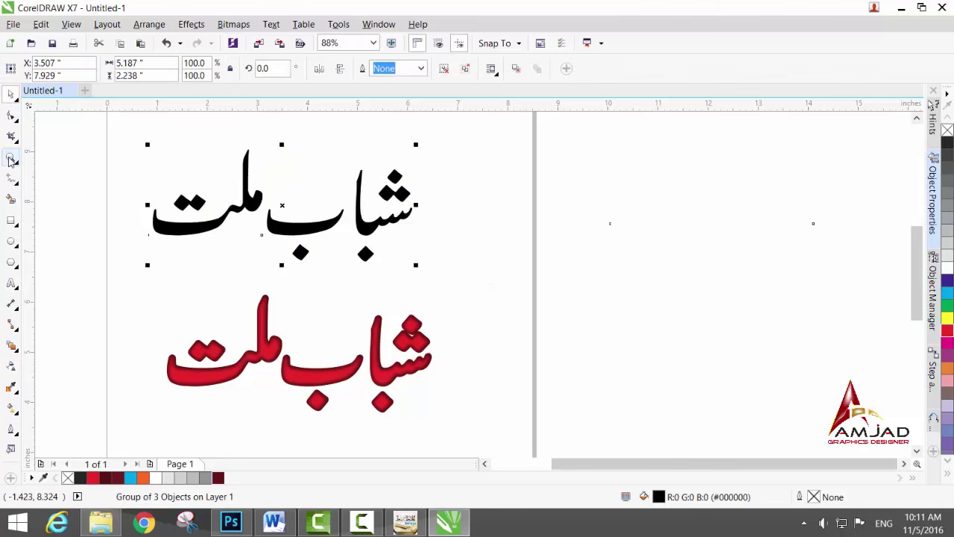
- Fill the black lettering orange (C0 M60 Y100 K0)
left_click(11, 159)
left_click_drag(132, 135, 455, 283)
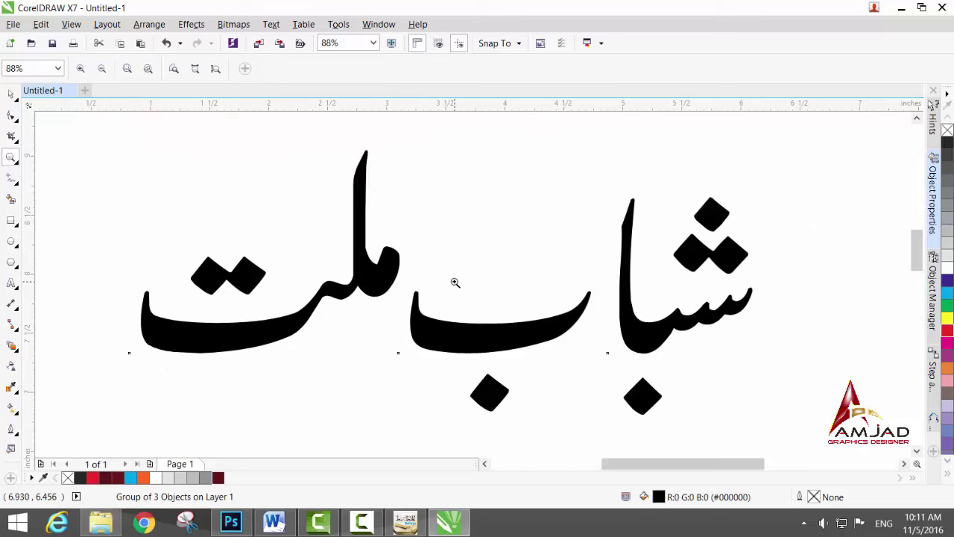
key("space")
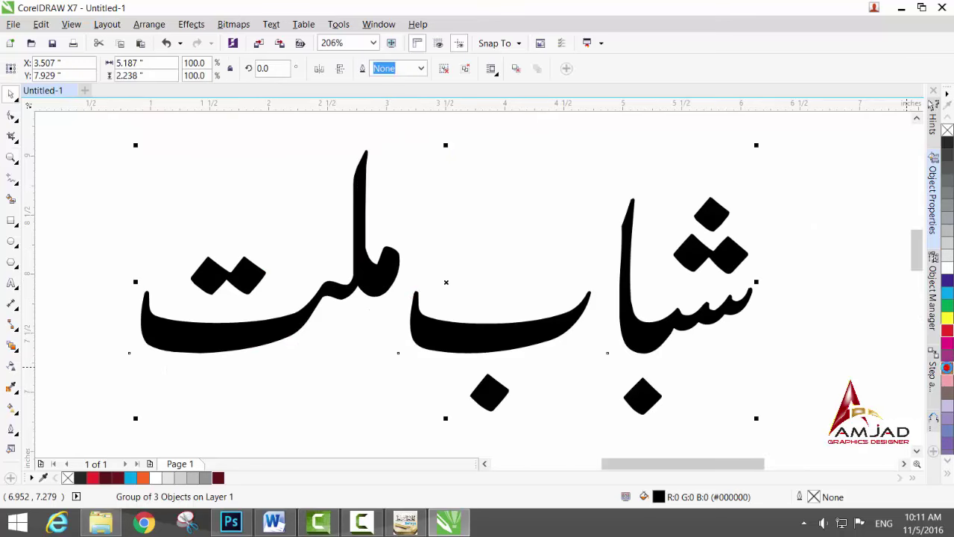
left_click(947, 368)
- Duplicate the orange lettering up and to the left, and fill the copy cyan (C100 M0 Y0 K0)
left_click_drag(652, 326, 532, 268)
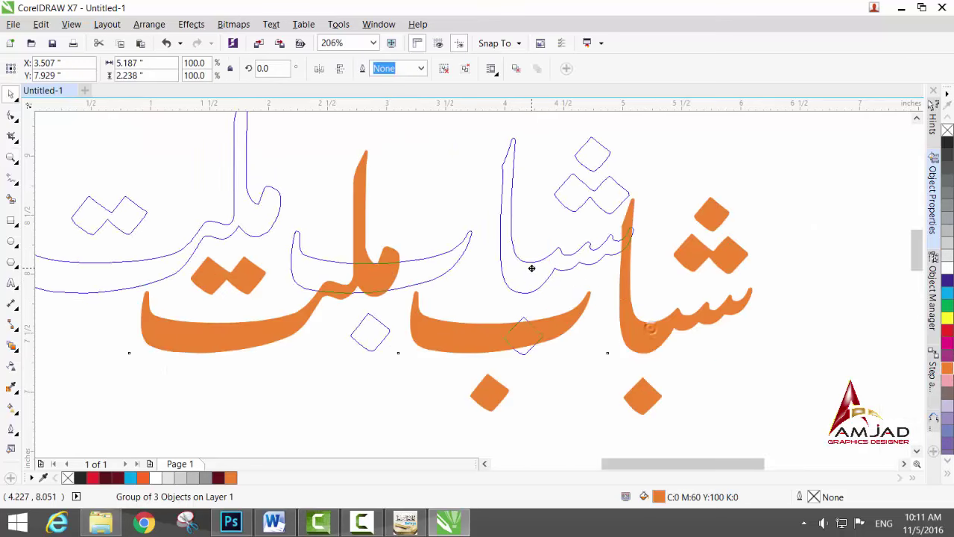
left_click(564, 293)
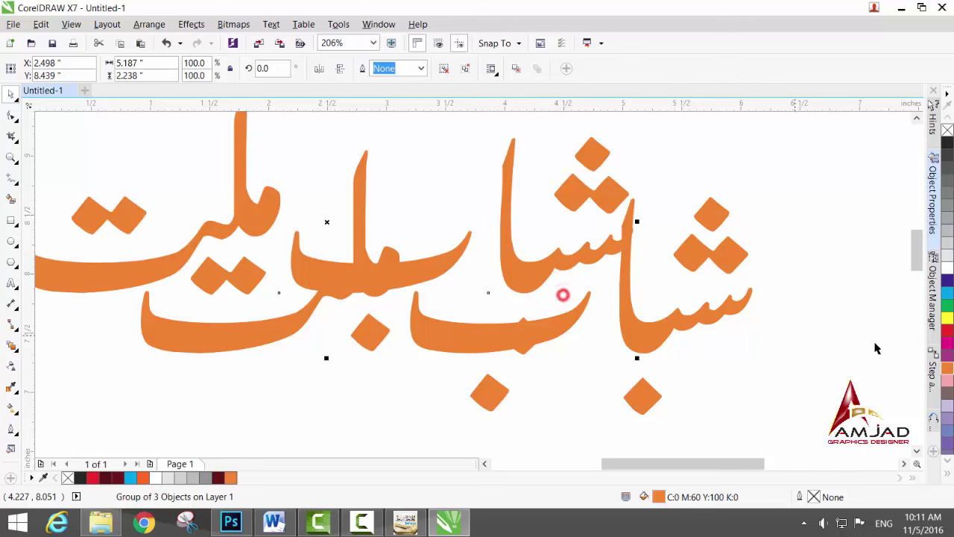
left_click(947, 293)
- Place the cyan copy over the orange lettering, offset slightly left so a thin orange edge shows along its right side
mouse_move(671, 332)
left_mouse_down()
mouse_move(666, 313)
mouse_move(660, 320)
left_mouse_up()
key("z")
left_click_drag(601, 188, 651, 222)
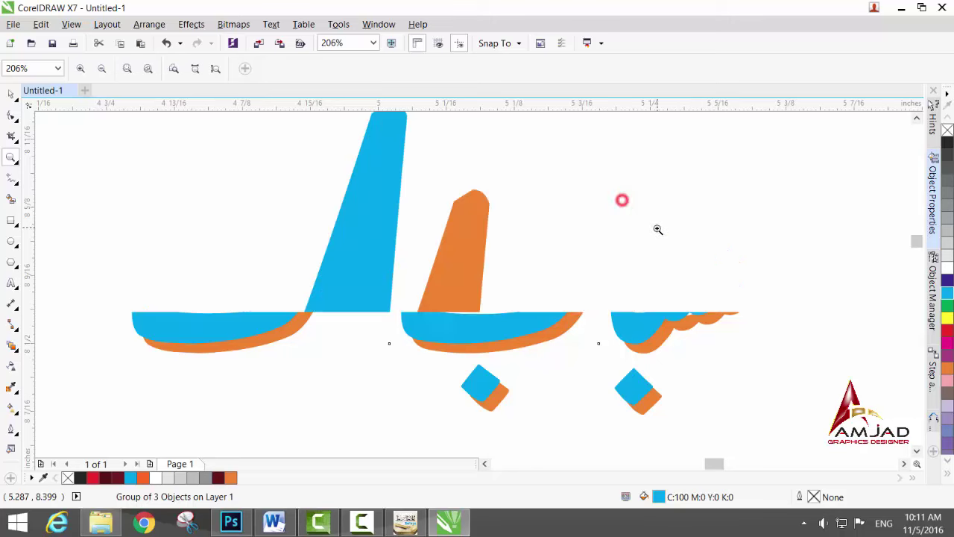
key("space")
left_click_drag(403, 296, 448, 345)
key("z")
key("F4")
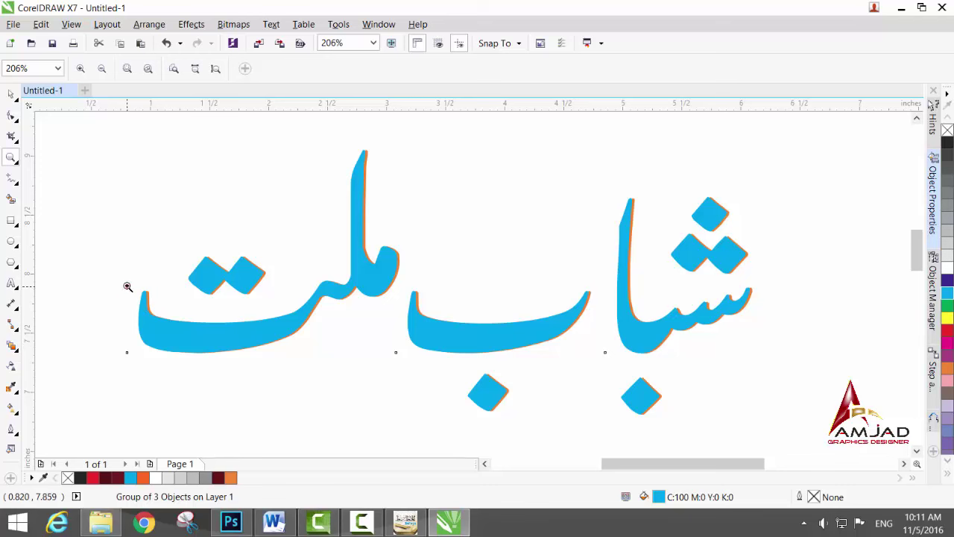
- Shift the cyan copy slightly upward so the orange edge also shows along the undersides of the letters
left_click_drag(128, 286, 299, 377)
key("space")
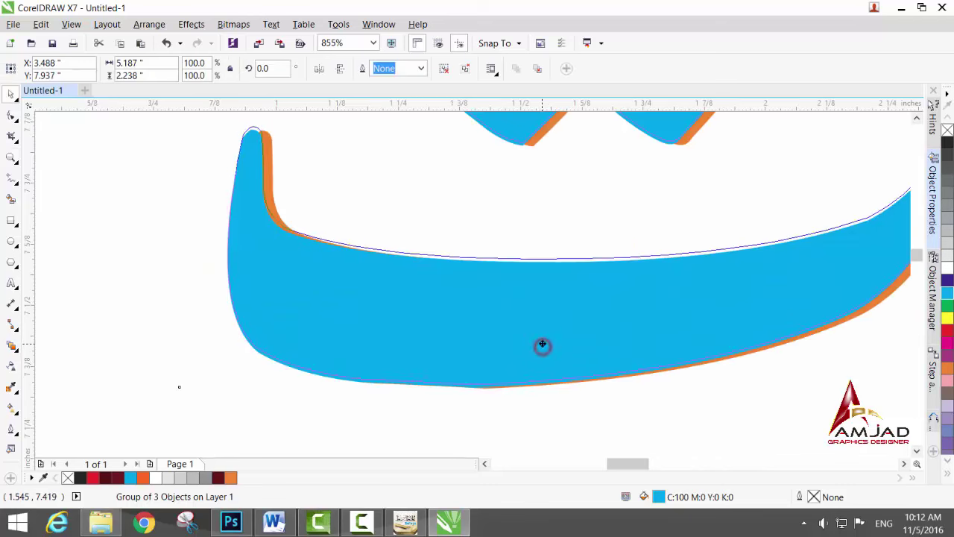
left_click_drag(542, 345, 542, 346)
key("z")
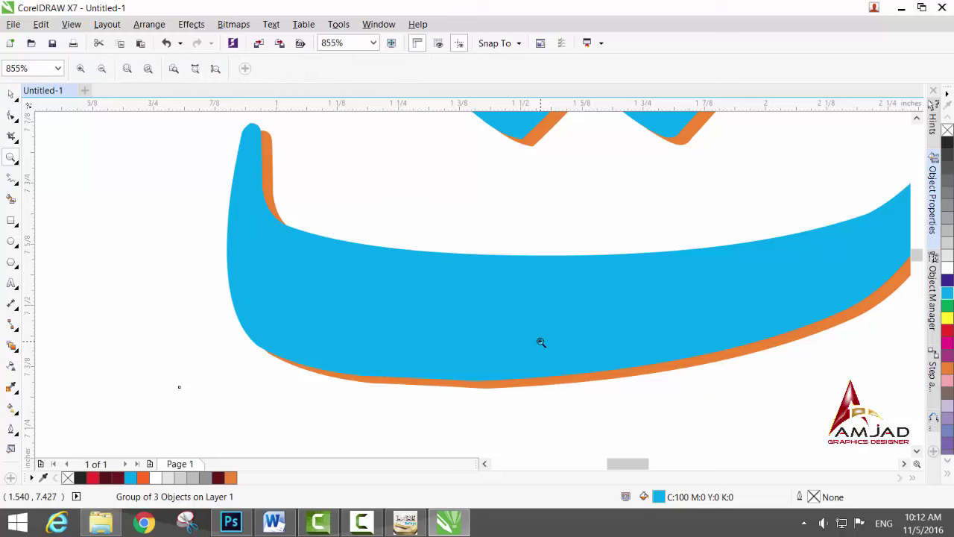
key("F4")
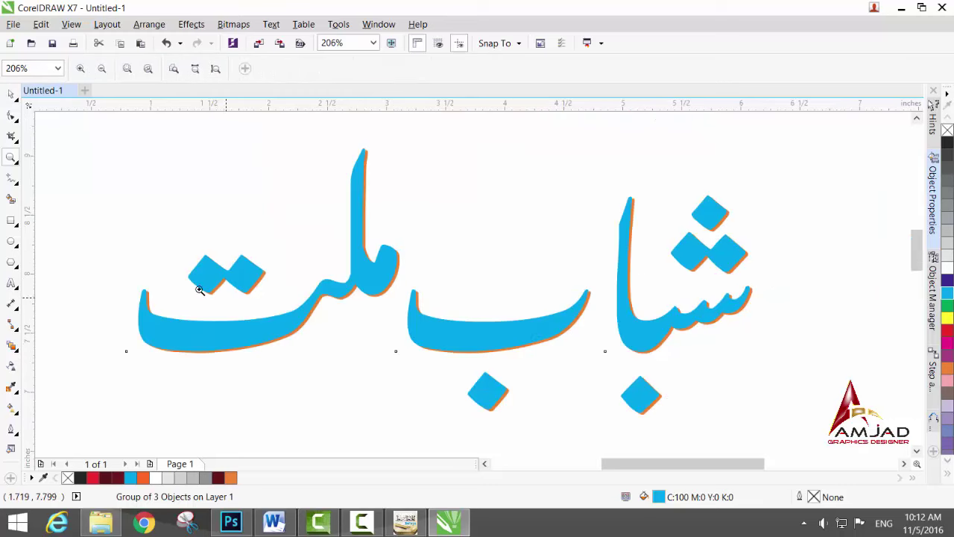
left_click_drag(109, 128, 780, 422)
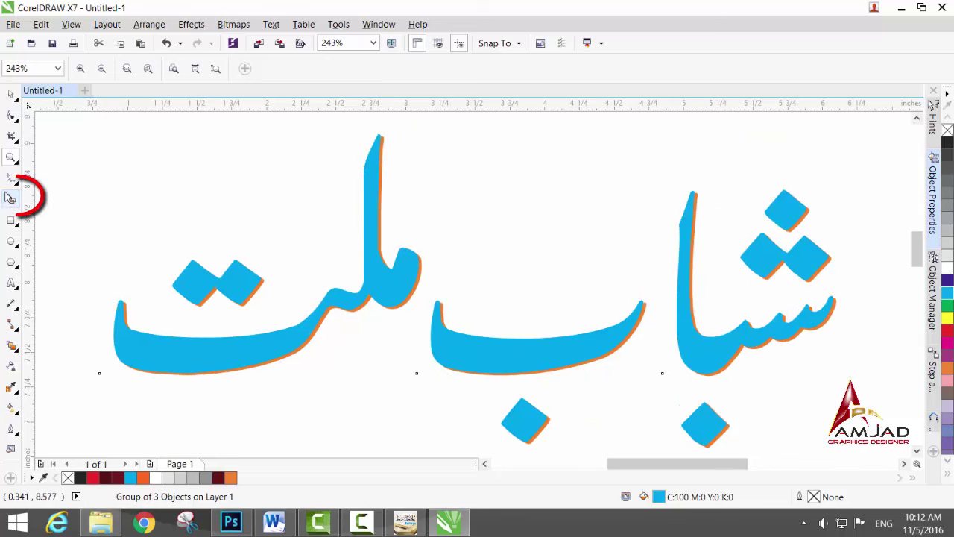
- Try to smart-fill the orange strips at the left letter's tip and under its two dots with orange and a 0.5 pt black outline
left_click(9, 202)
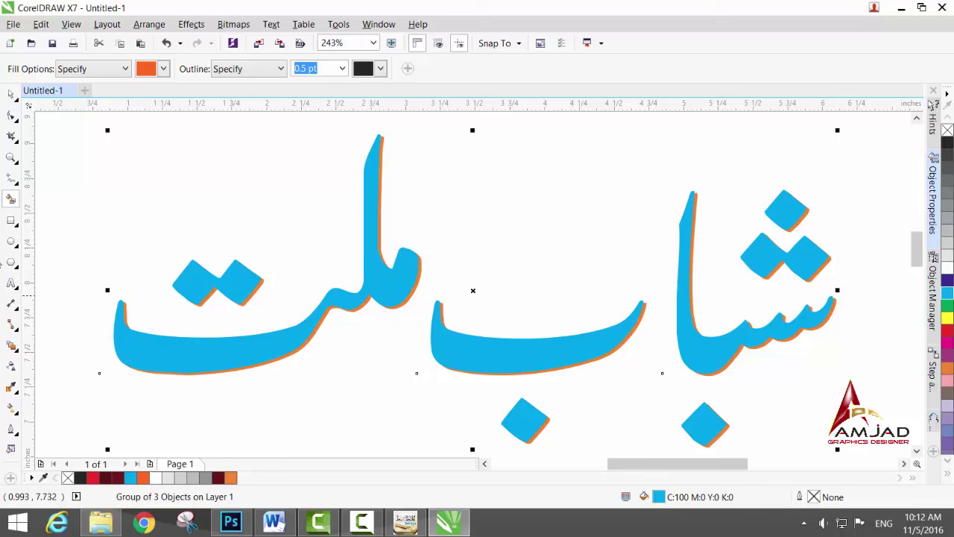
left_click(13, 158)
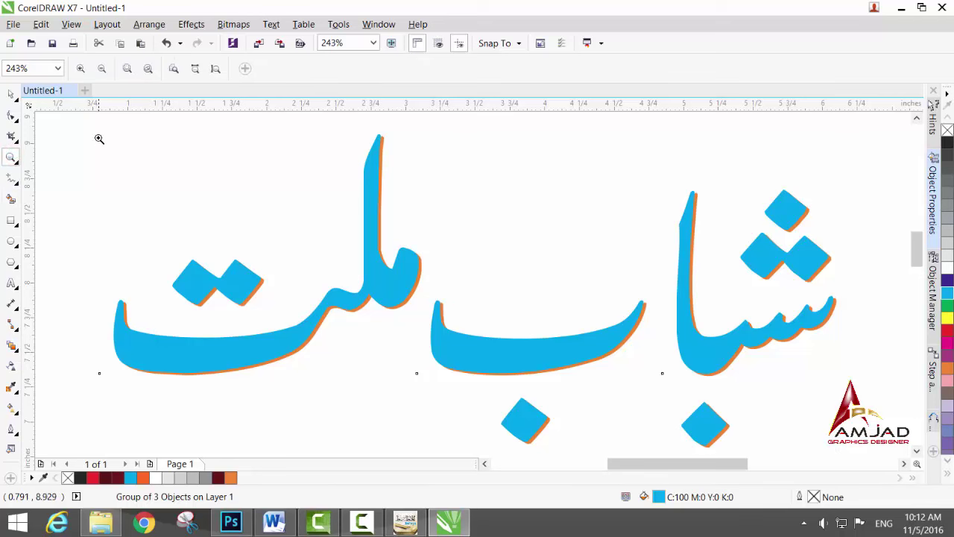
left_click_drag(97, 127, 464, 399)
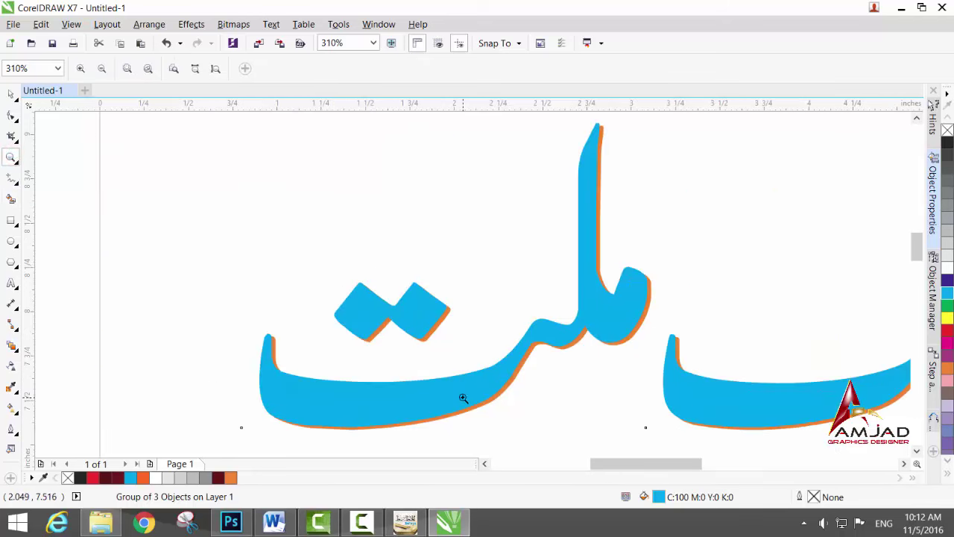
key("space")
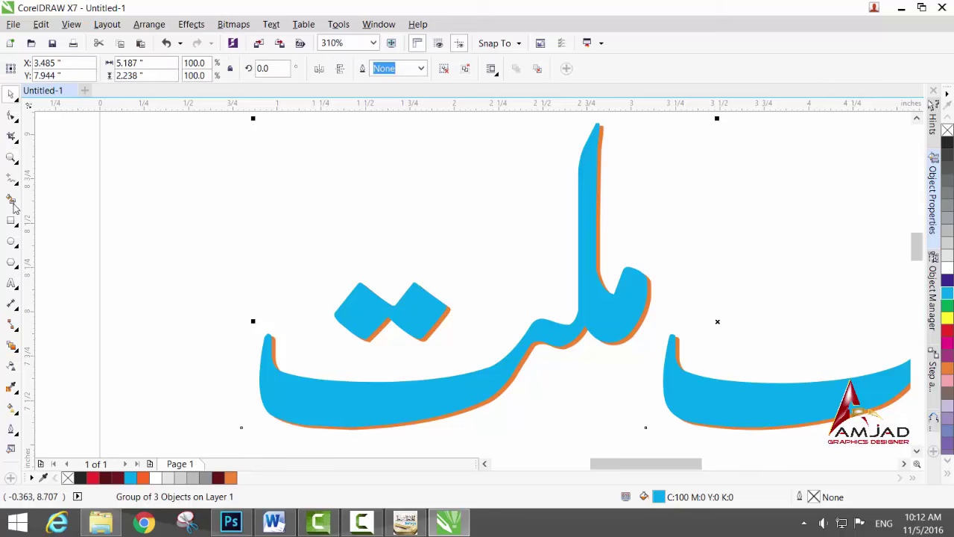
left_click(11, 201)
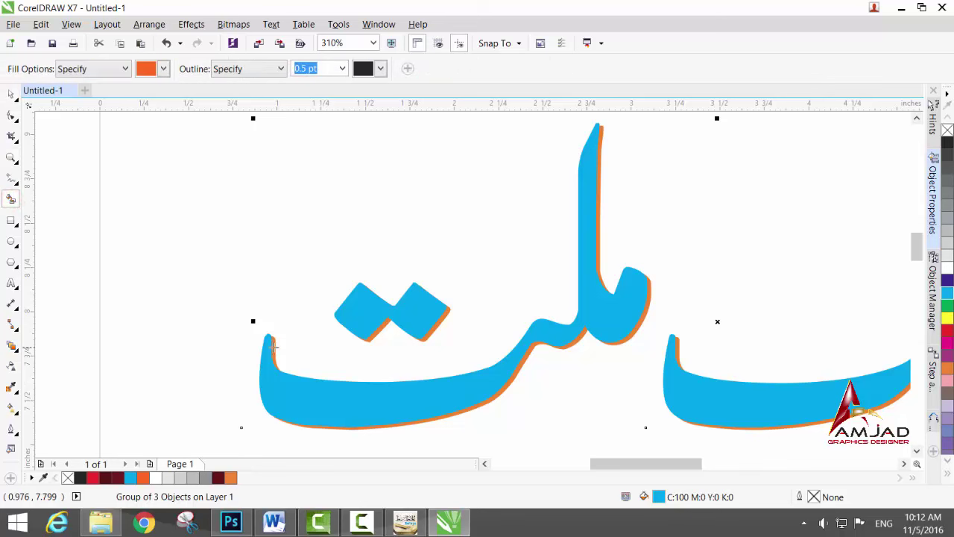
left_click(275, 346)
left_click_drag(377, 333, 438, 328)
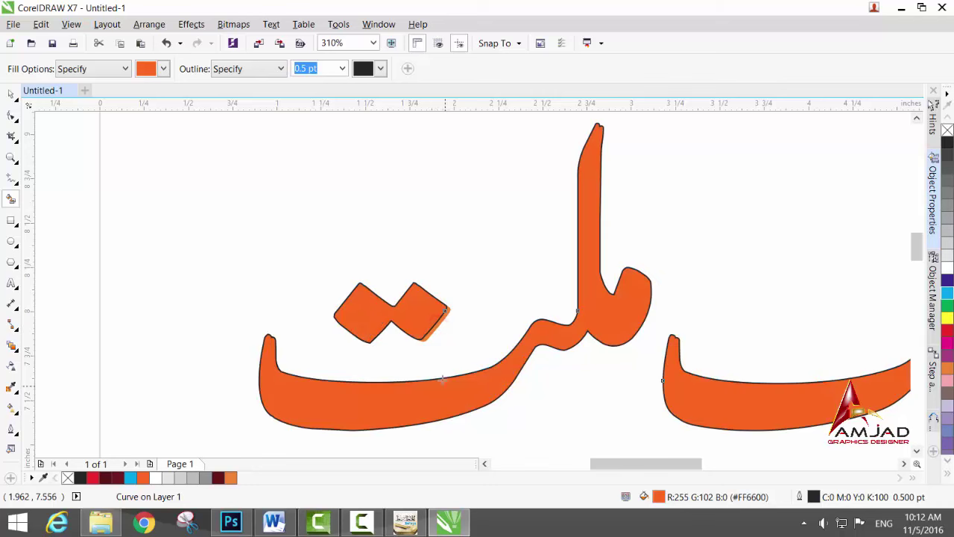
- Undo all the smart fills made on the left letter and its two dots
key("ctrl+z")
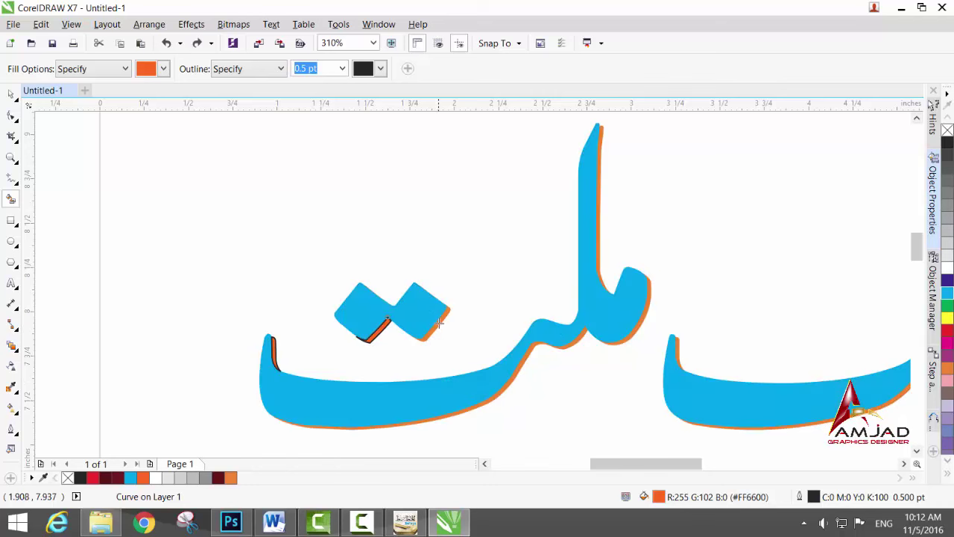
key("ctrl+shift+z")
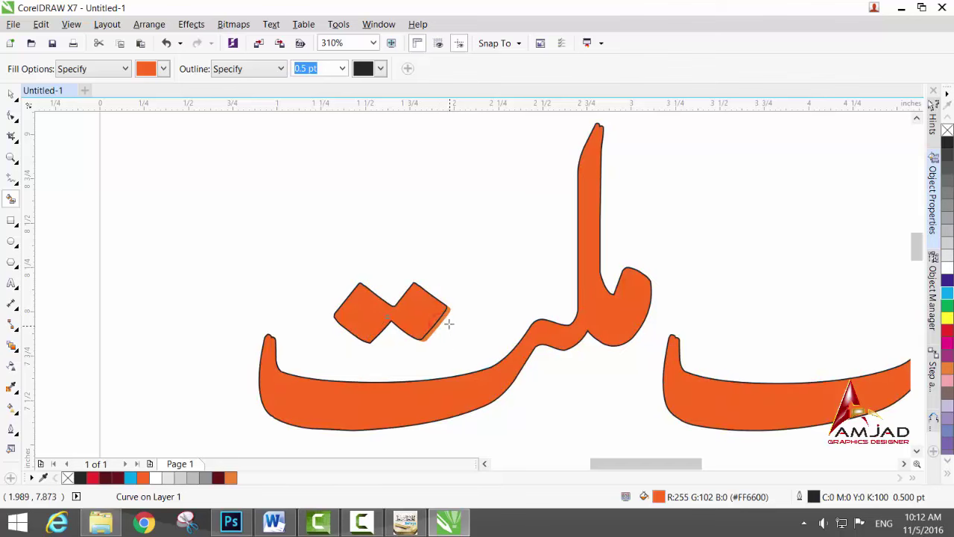
key("ctrl+z")
key("ctrl+shift+z")
key("ctrl+z")
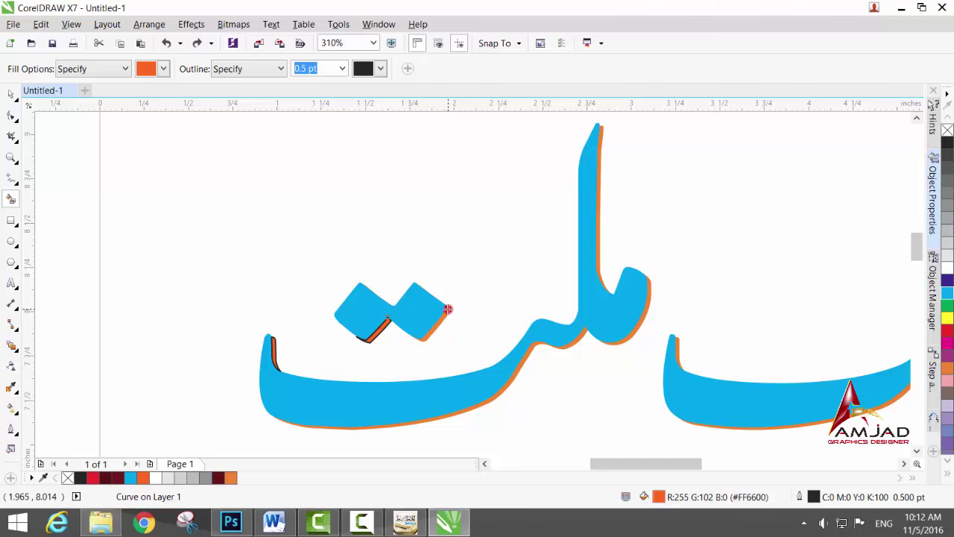
key("ctrl+z")
key("ctrl+shift+z")
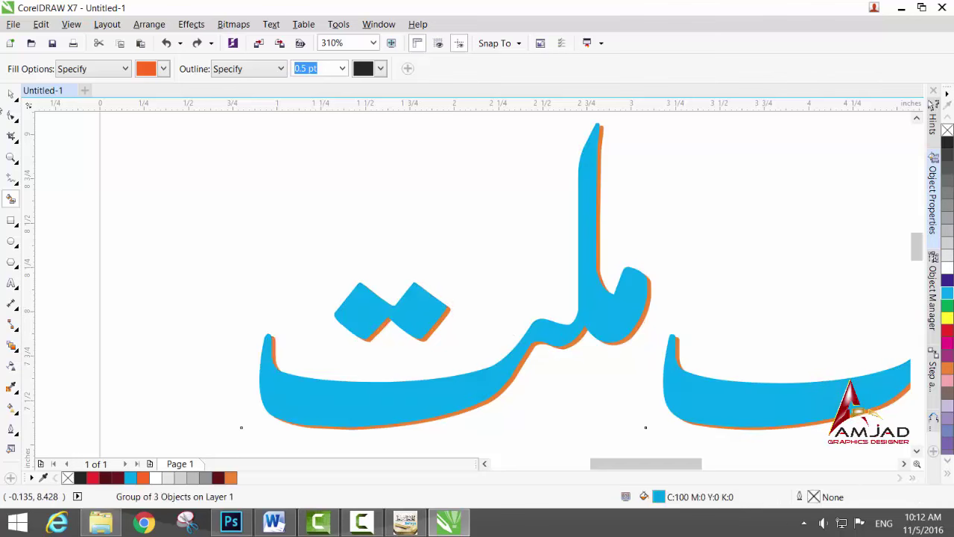
- Try shifting the cyan copy slightly right and up over the orange lettering, and undo the move
left_click(11, 94)
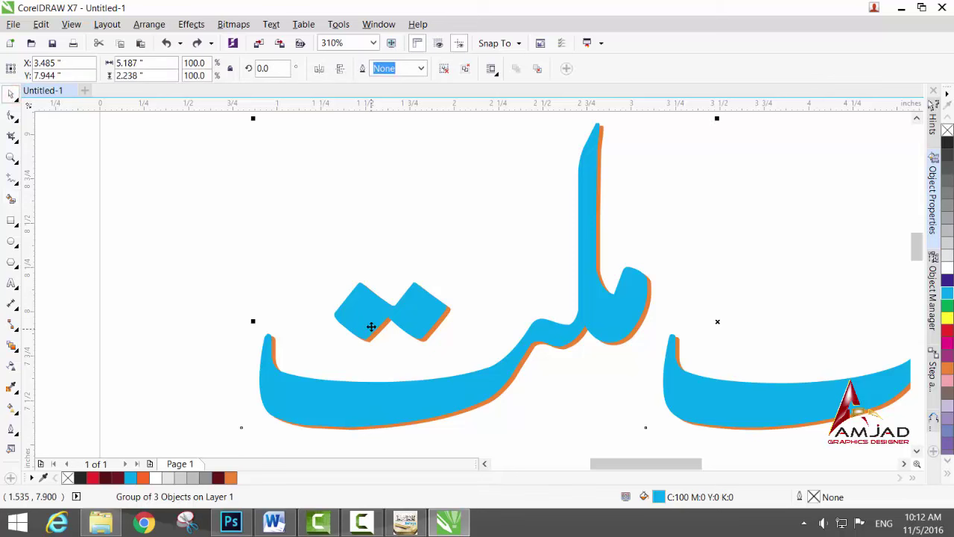
left_click(296, 271)
left_click(358, 317)
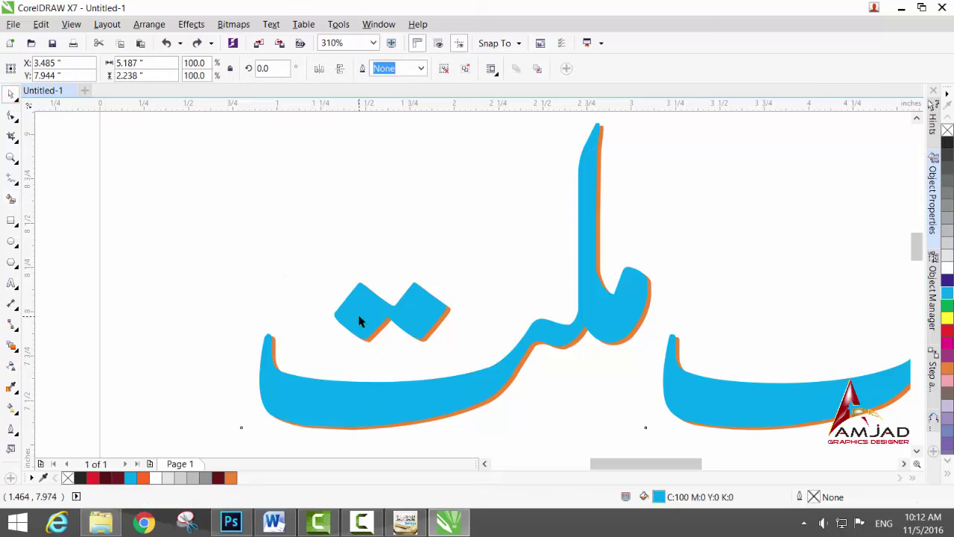
left_click_drag(358, 318, 359, 318)
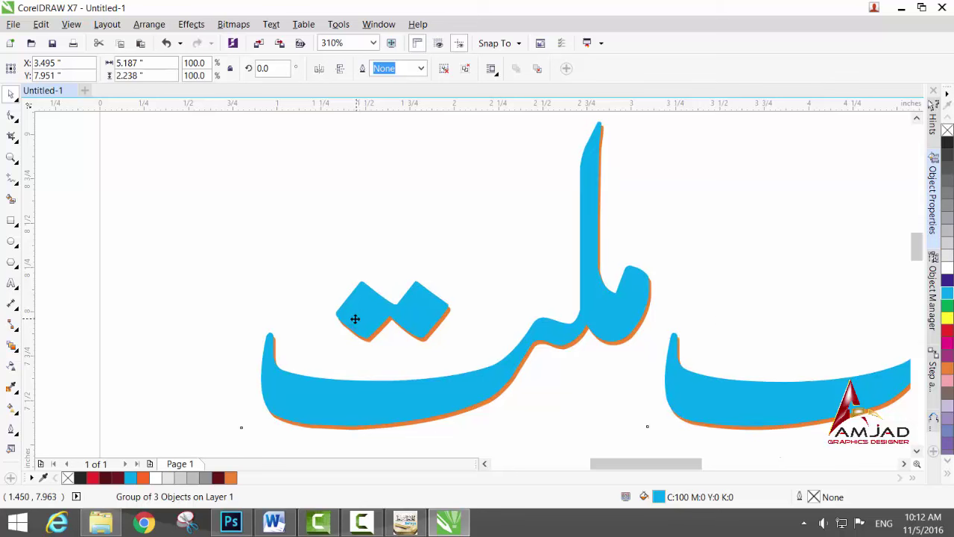
left_click_drag(355, 319, 355, 319)
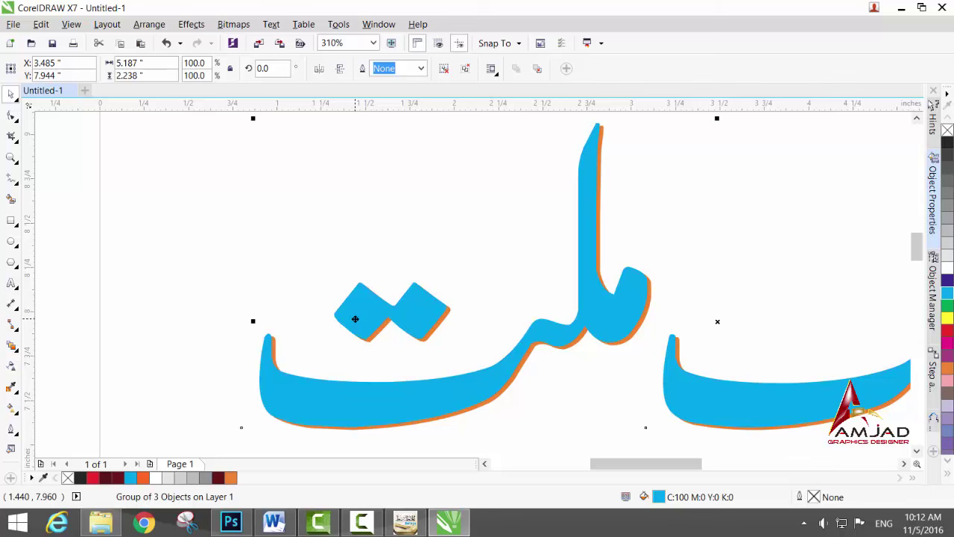
- Smart-fill the orange strips at the left letter's tip and under its left dot with #FF6600 and a 0.5 pt black outline
left_click(9, 200)
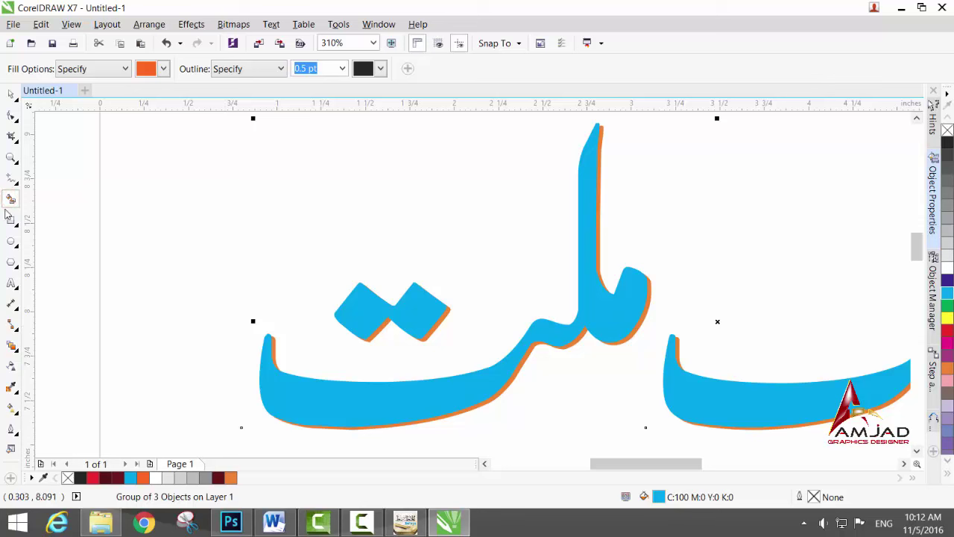
left_click(120, 194)
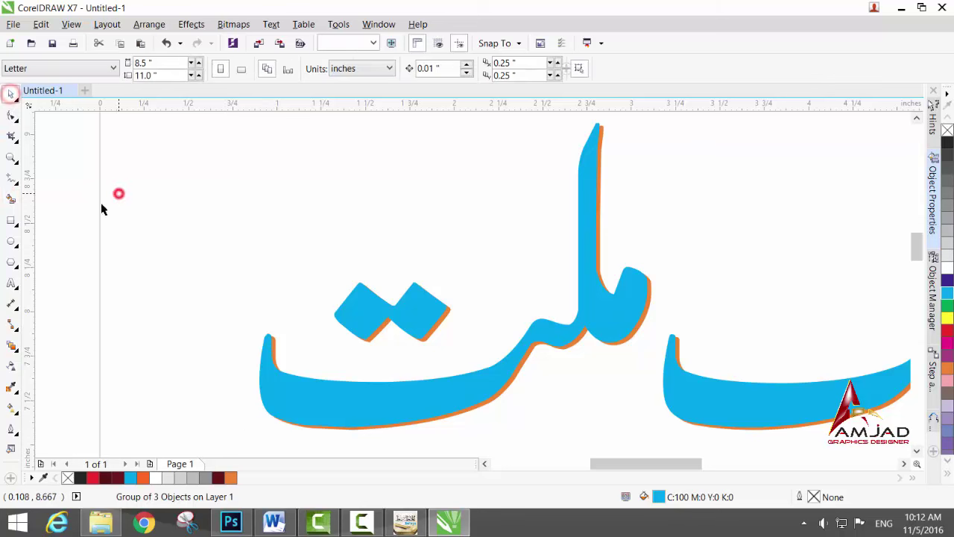
left_click(11, 199)
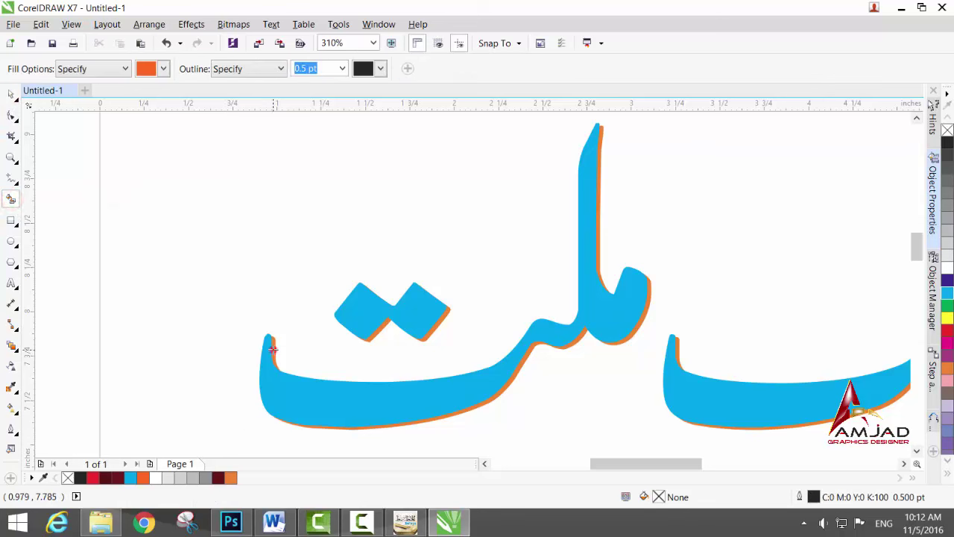
left_click(273, 349)
left_click(377, 333)
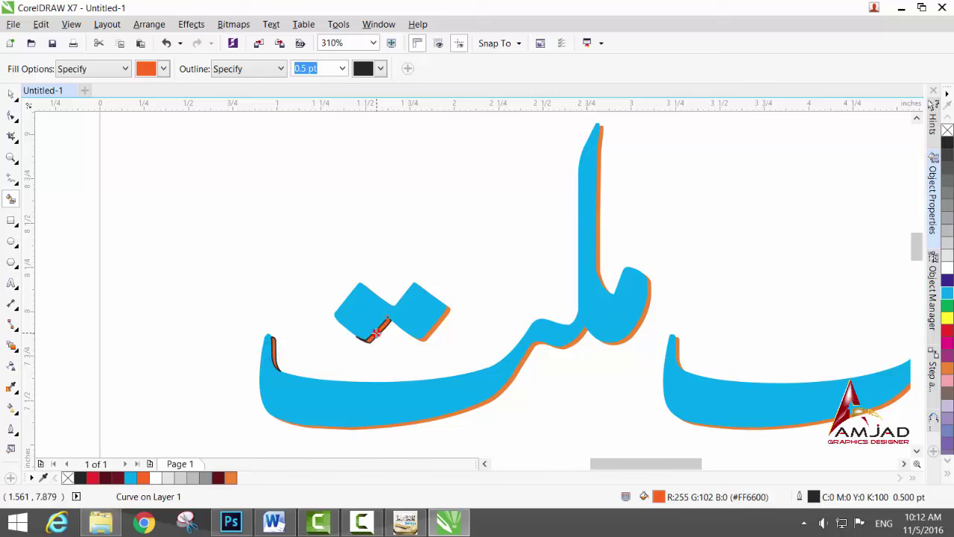
left_click(436, 326)
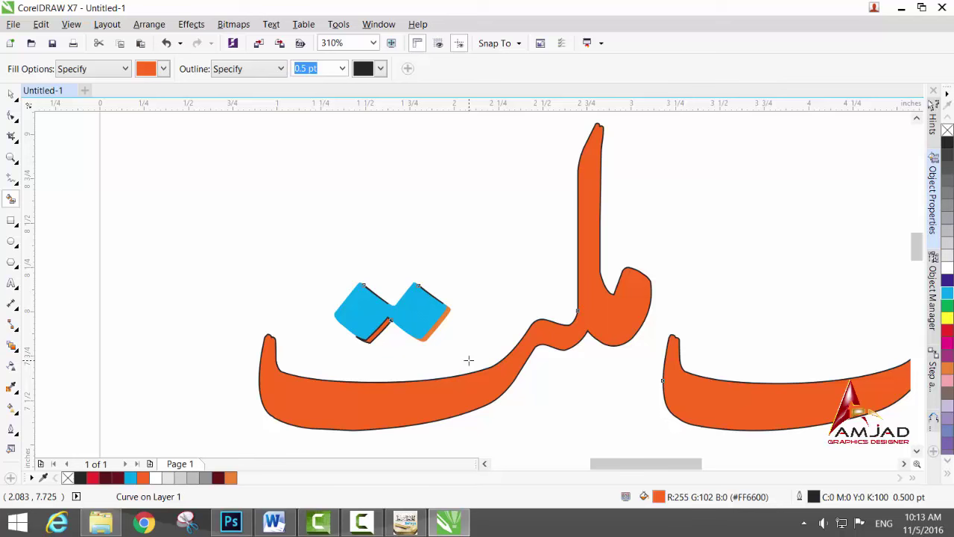
key("ctrl+z")
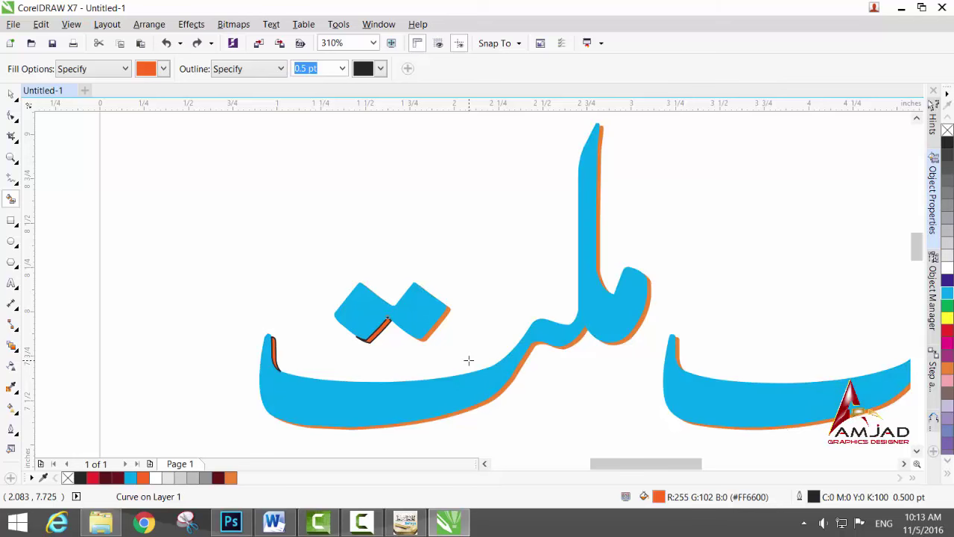
- Smart-fill the strips along the left word's underside, tall stem and rounded head, and both edge strips of the middle letter's curve
left_click(496, 397)
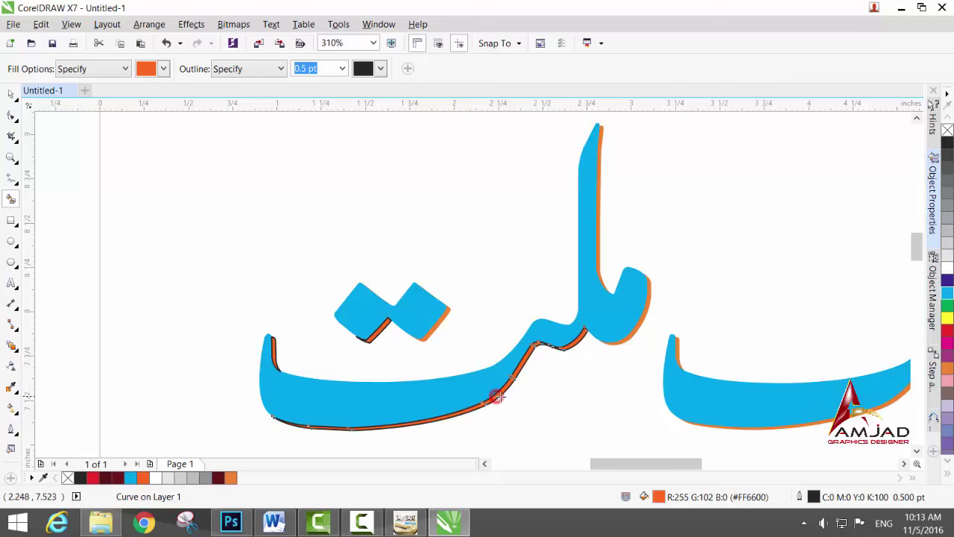
left_click(598, 248)
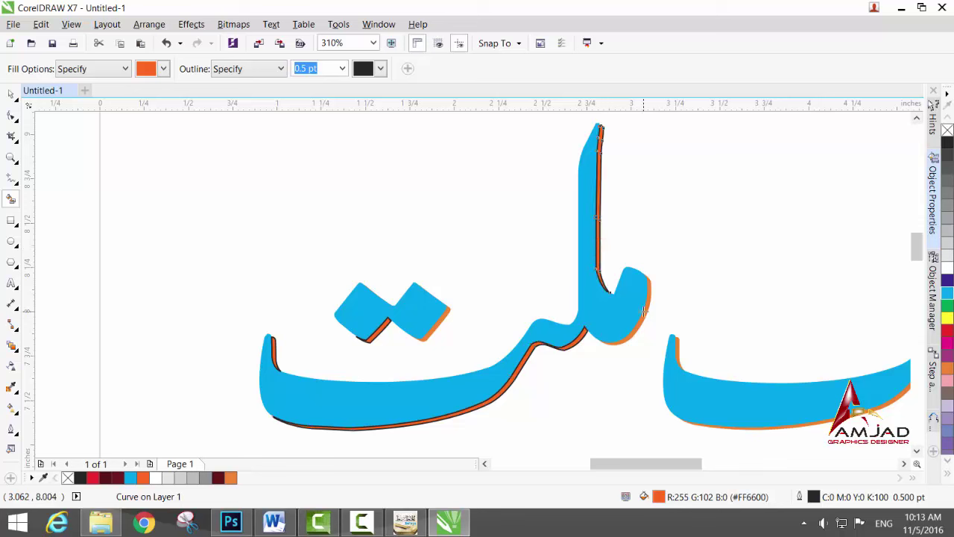
left_click(644, 313)
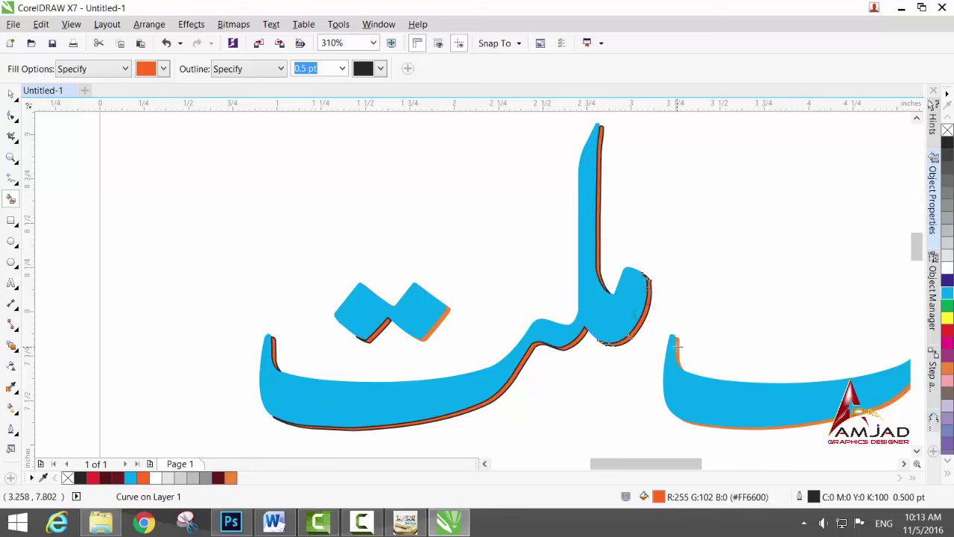
left_click(677, 345)
left_click(878, 407)
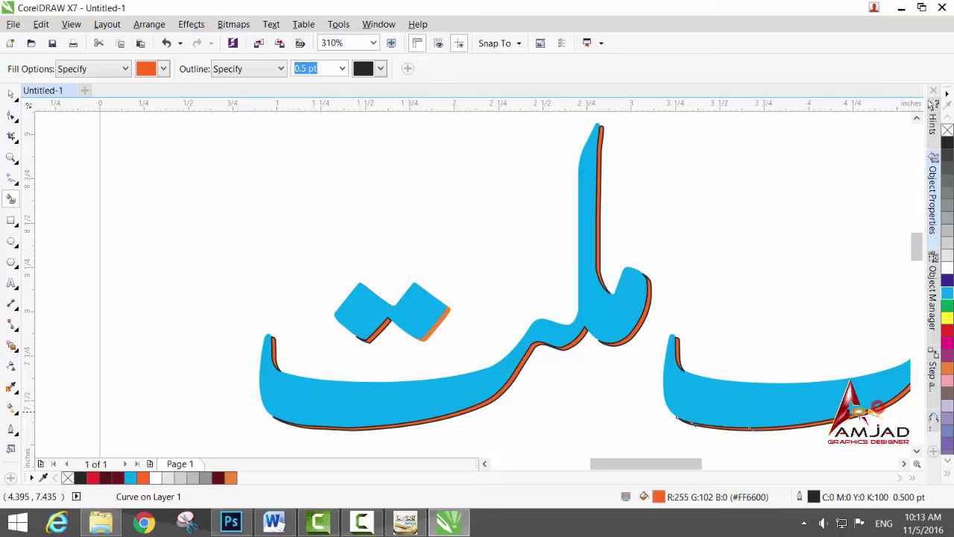
- Smart-fill the orange edge strips of the rightmost letters: the tall stem, the three upper dots, the scalloped underside and the small teeth
left_click_drag(611, 465, 686, 464)
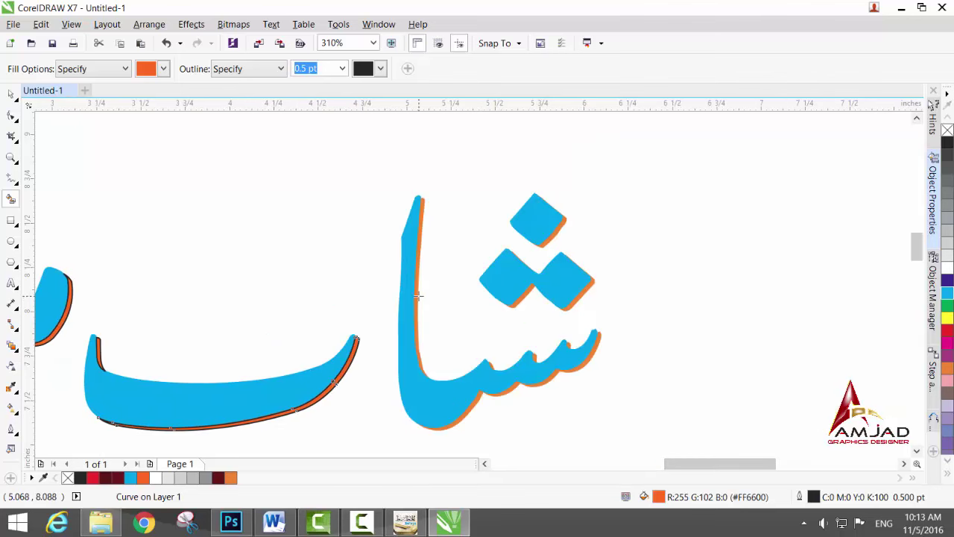
left_click(418, 291)
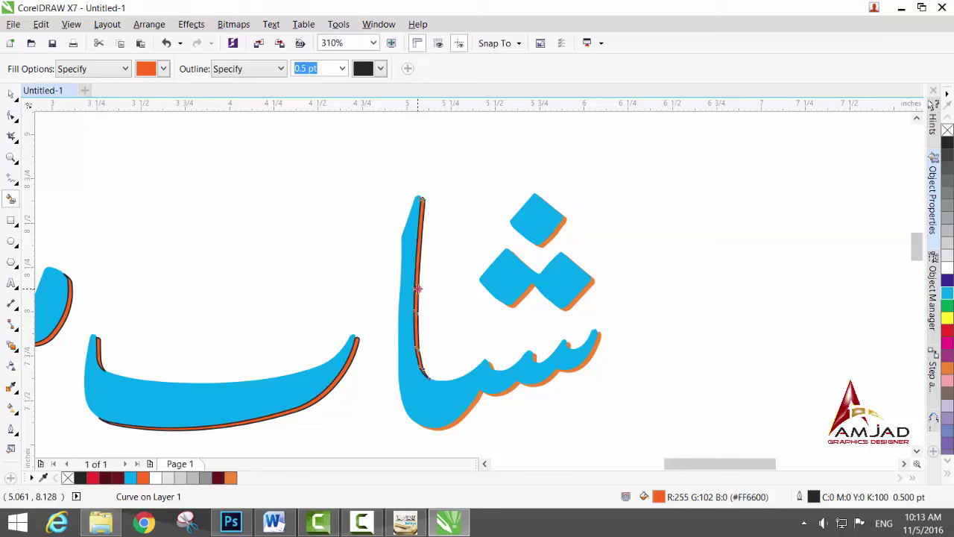
left_click(524, 295)
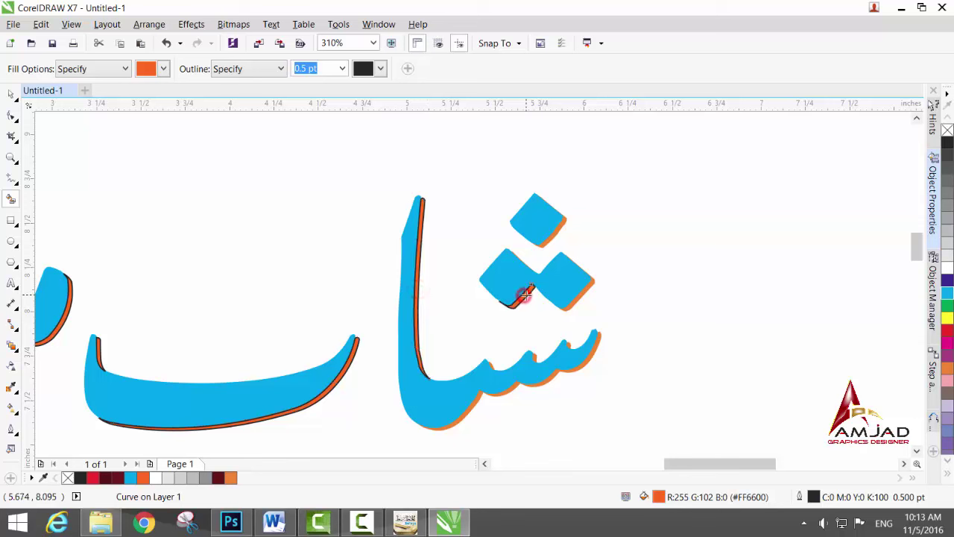
left_click(553, 236)
left_click(585, 289)
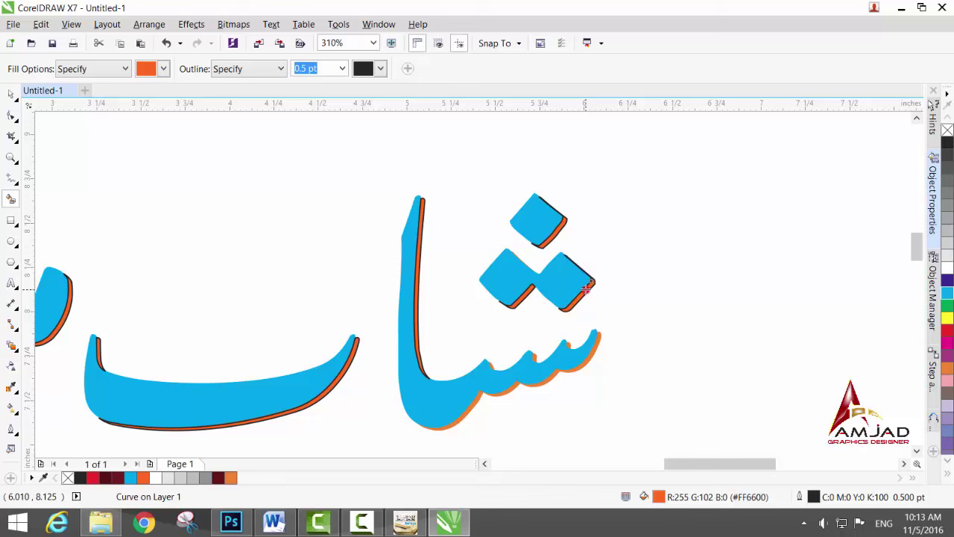
left_click(584, 364)
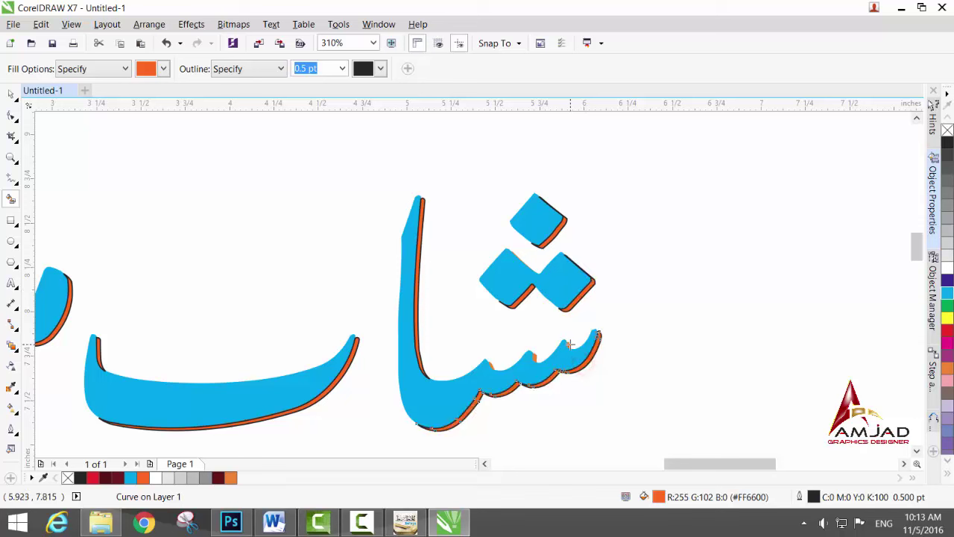
left_click(570, 343)
- Try to smart-fill the orange strip on the dot below the rightmost letters, and undo that fill
left_click(917, 452)
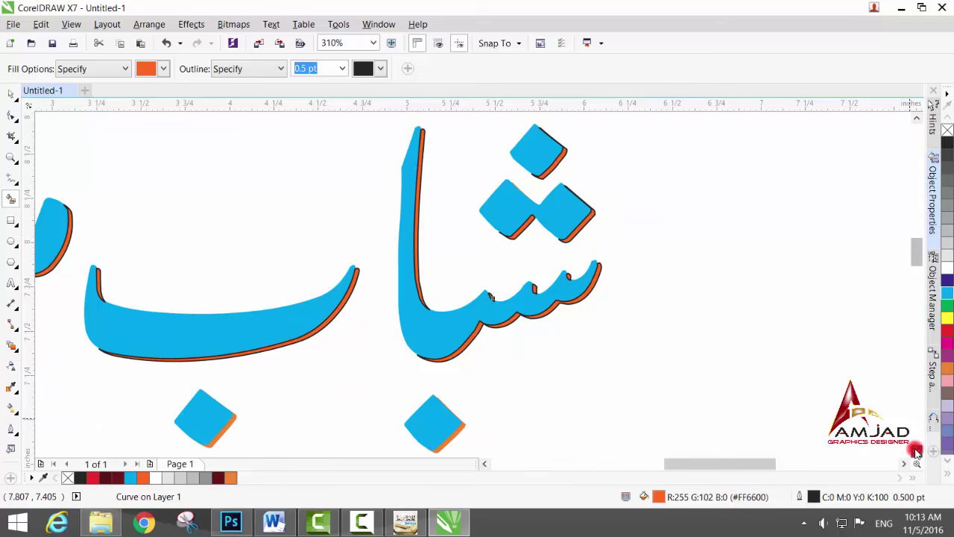
left_click(917, 452)
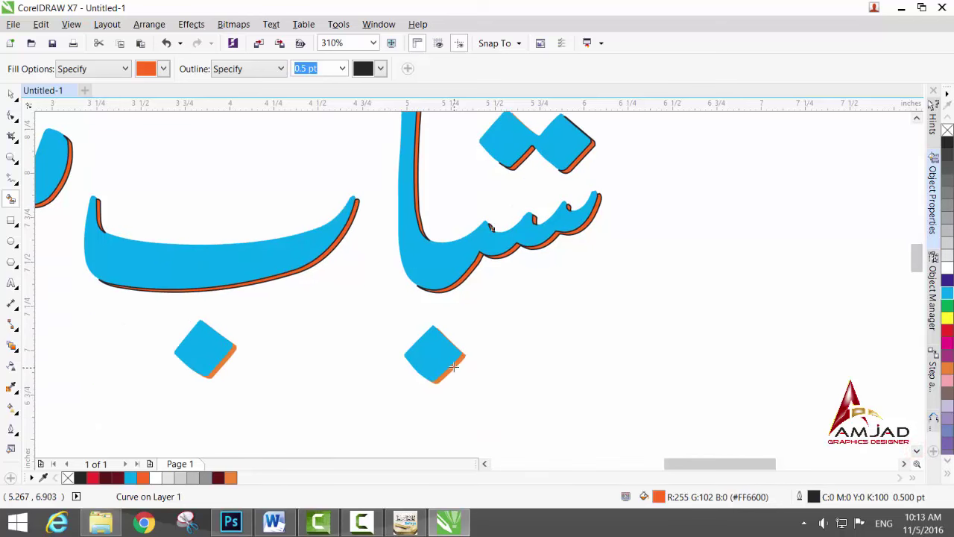
key("ctrl+z")
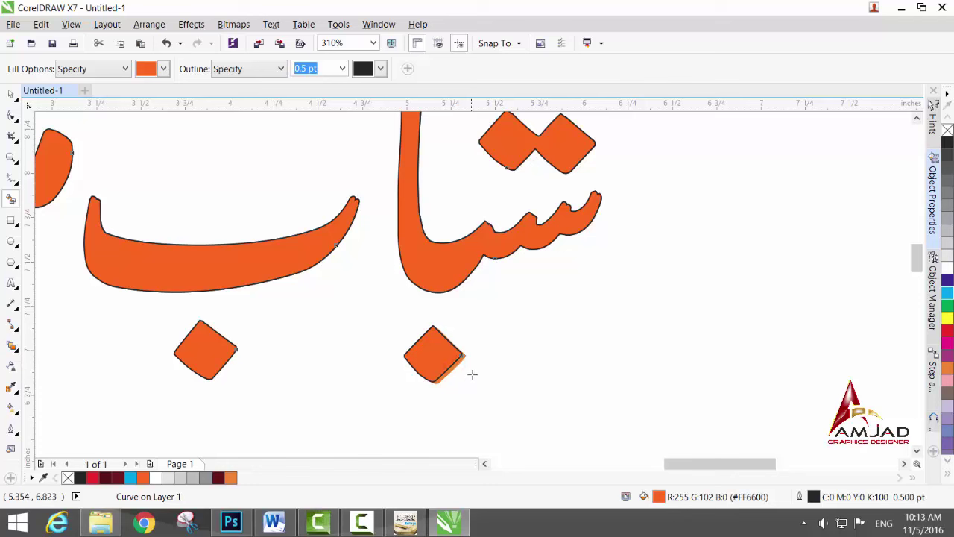
key("ctrl+z")
key("ctrl+z")
key("ctrl+z")
- Smart-fill the orange strip on the dot below the middle letter, and undo the repeated fill attempt on the dot below the rightmost letters
left_click(224, 360)
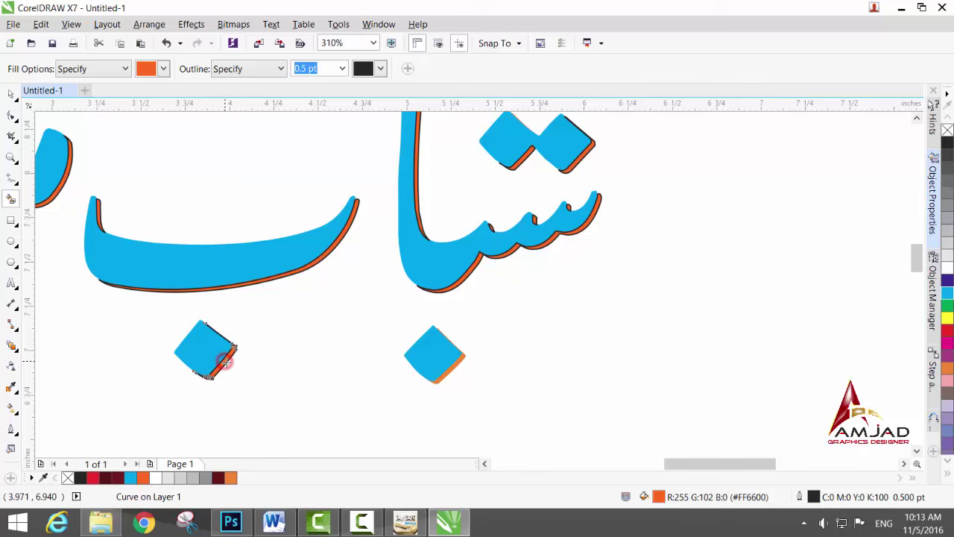
key("ctrl+z")
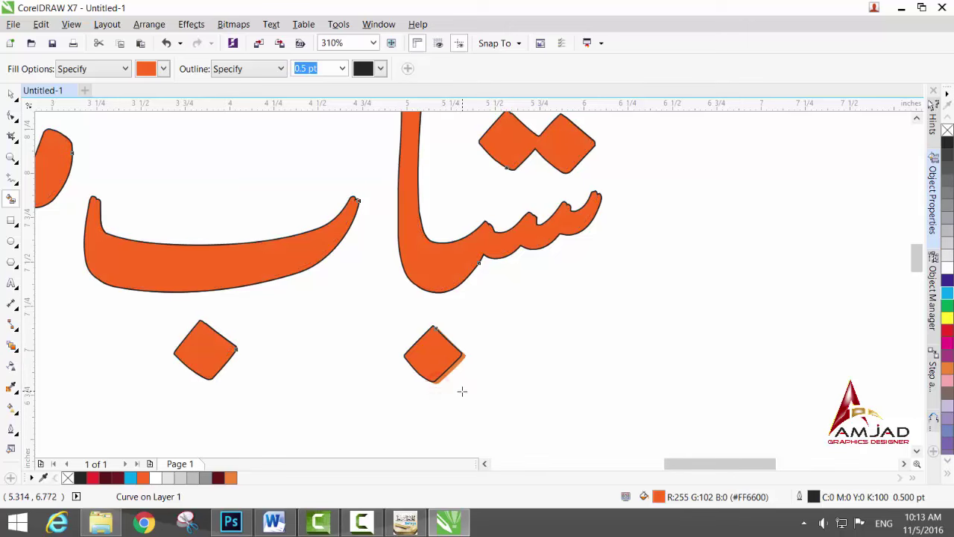
key("ctrl+z")
left_click(11, 159)
right_click(283, 209)
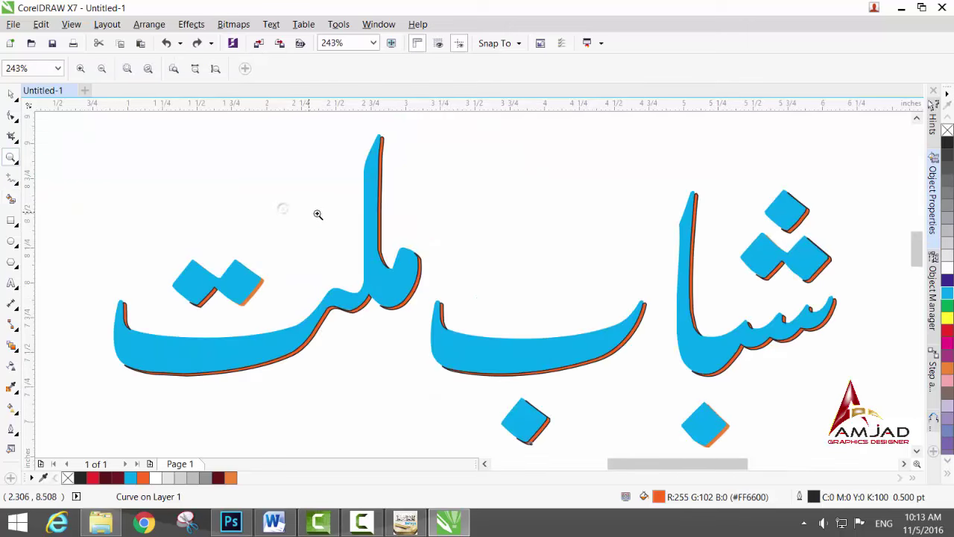
right_click(306, 265)
key("space")
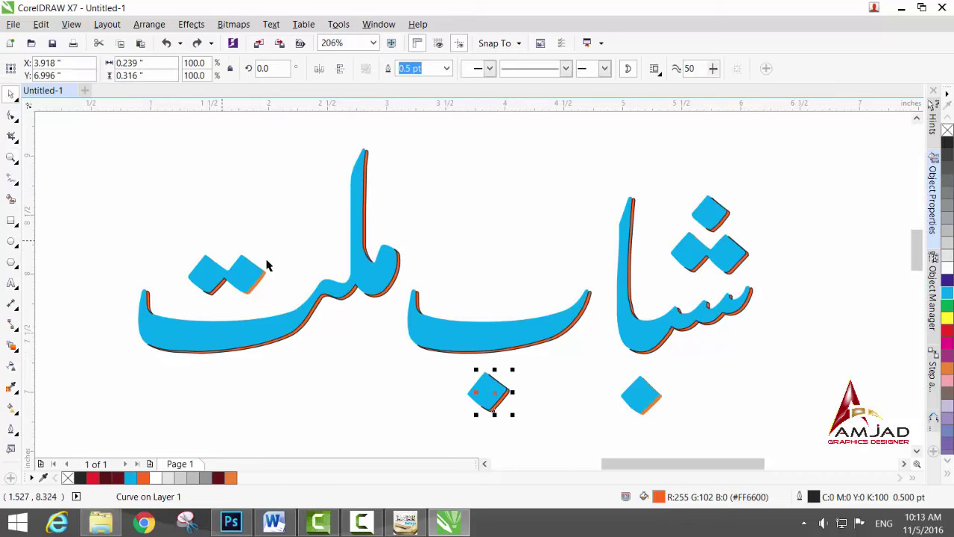
left_click(55, 127)
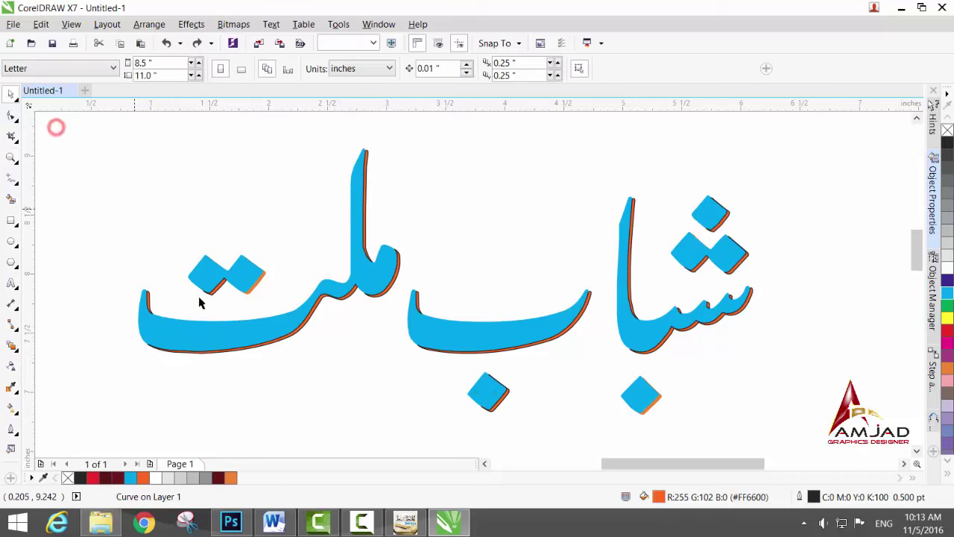
left_click(231, 276)
left_click_drag(216, 254, 215, 252)
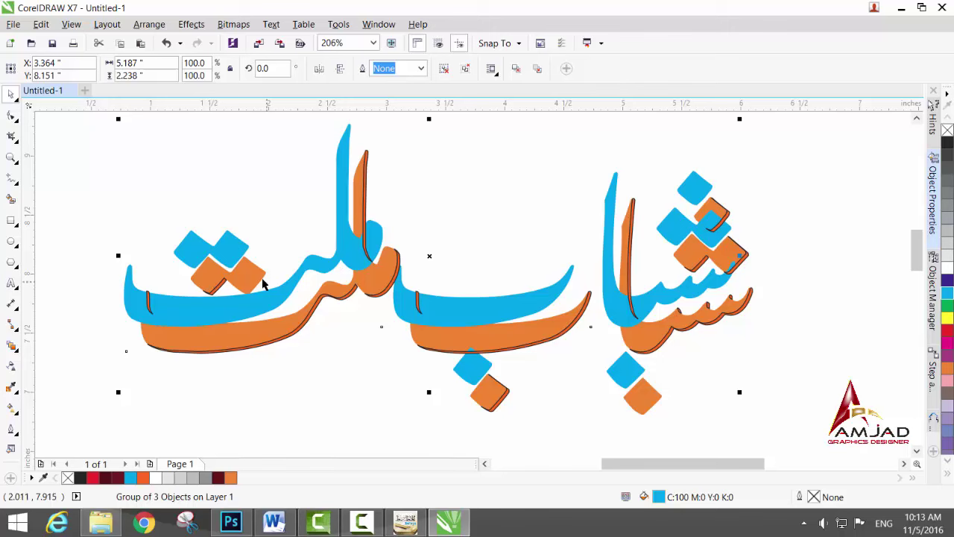
left_click_drag(262, 283, 275, 260)
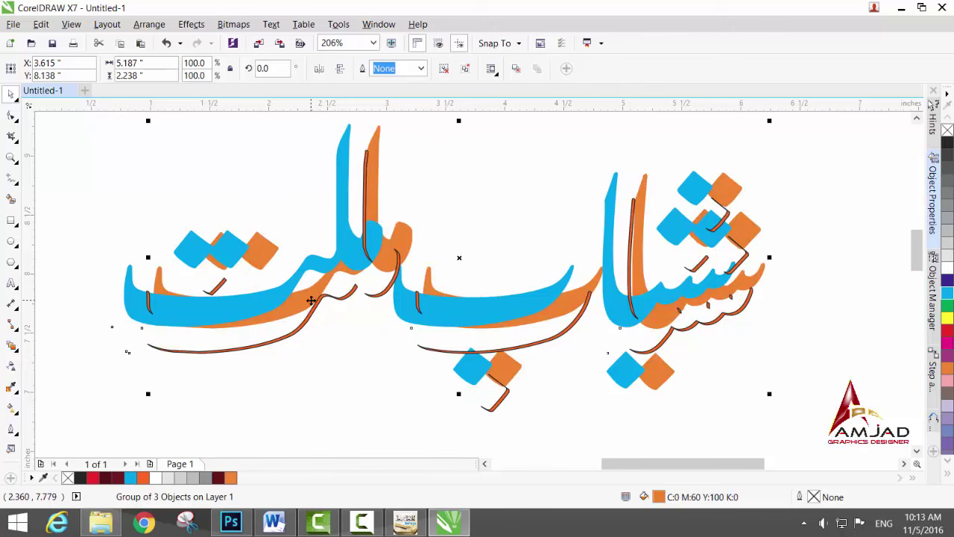
key("ctrl+z")
key("ctrl+z")
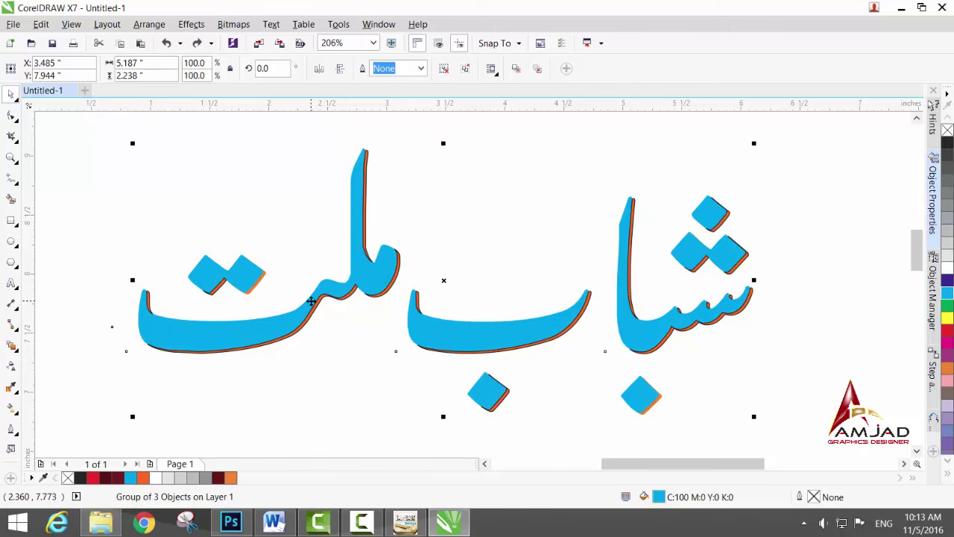
- Copy the left word's left dot strip onto its neighbouring dot, scale the copy to about 126% and rotate it about 5.4°
left_click(11, 157)
left_click_drag(132, 221, 330, 326)
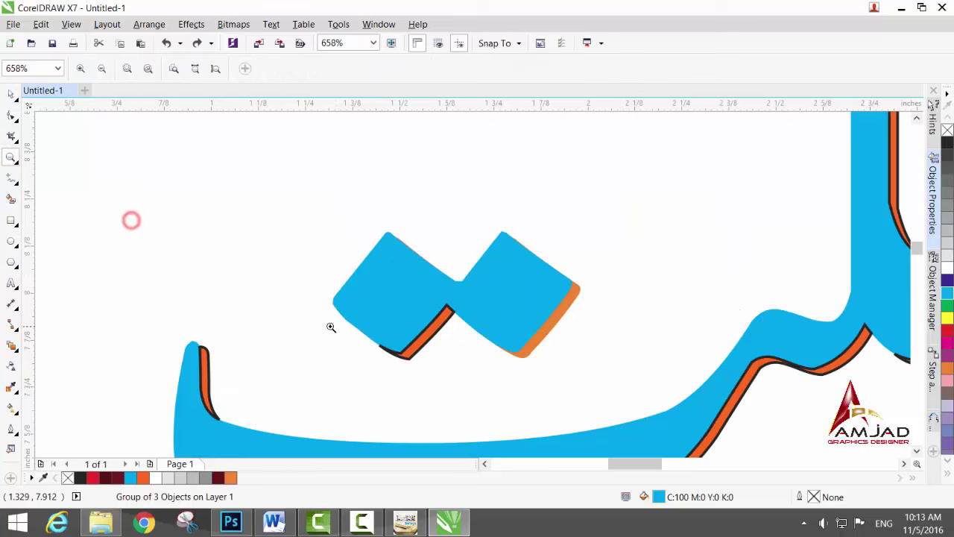
key("space")
left_click(423, 346)
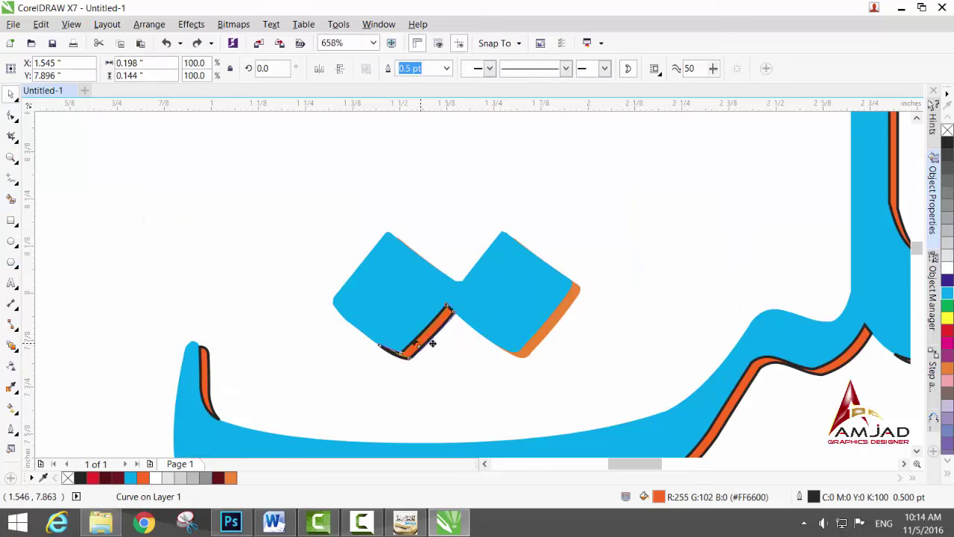
mouse_move(546, 335)
left_mouse_down()
mouse_move(544, 354)
mouse_move(537, 345)
left_mouse_up()
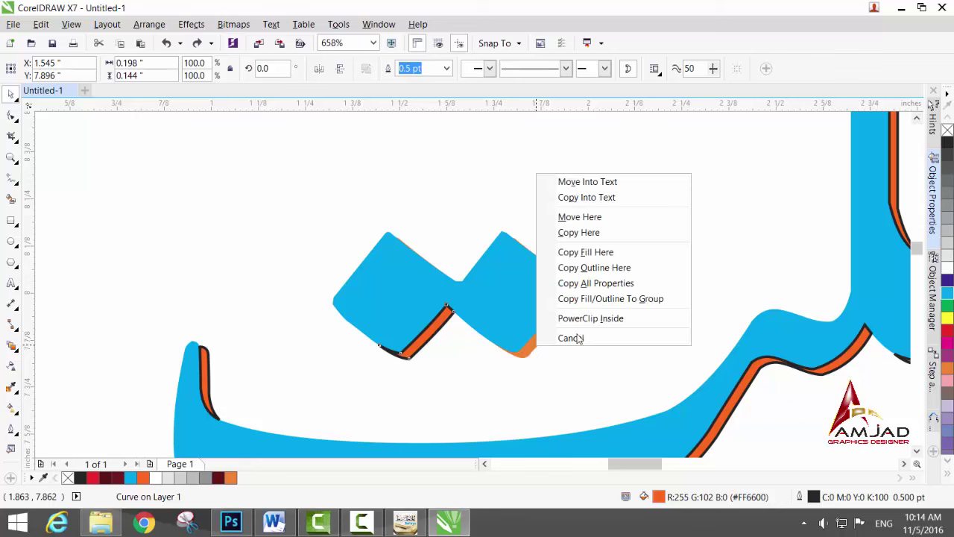
left_click(597, 233)
left_click_drag(580, 299, 596, 280)
left_click(592, 298)
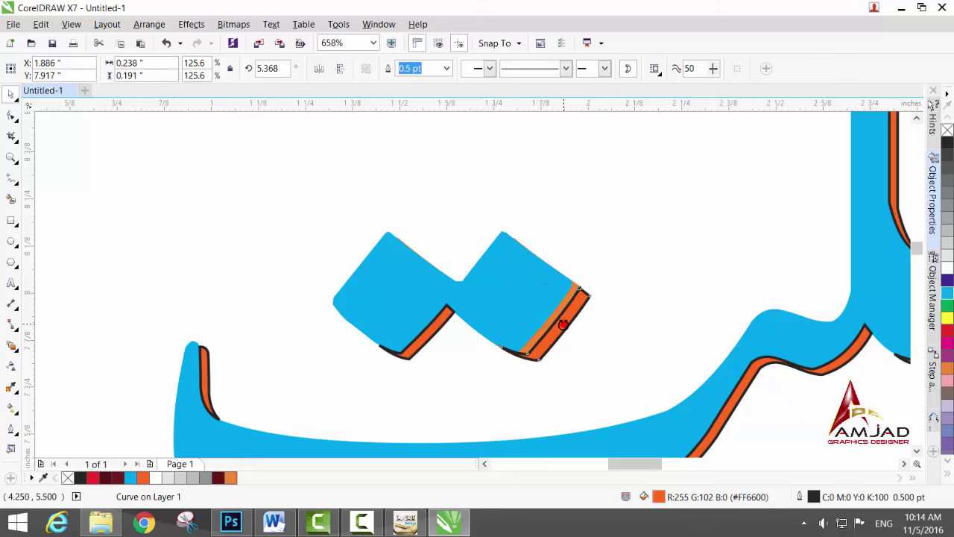
- Move the copied strip flush against the lower right edge of the second dot, covering the orange edge there
left_click_drag(563, 326, 579, 320)
key("ctrl+z")
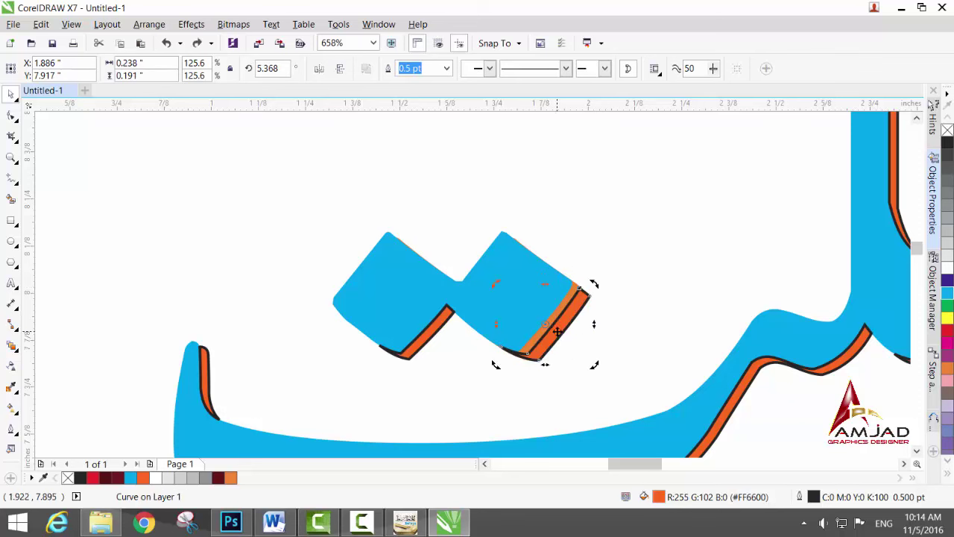
left_click(618, 324)
left_click(554, 335)
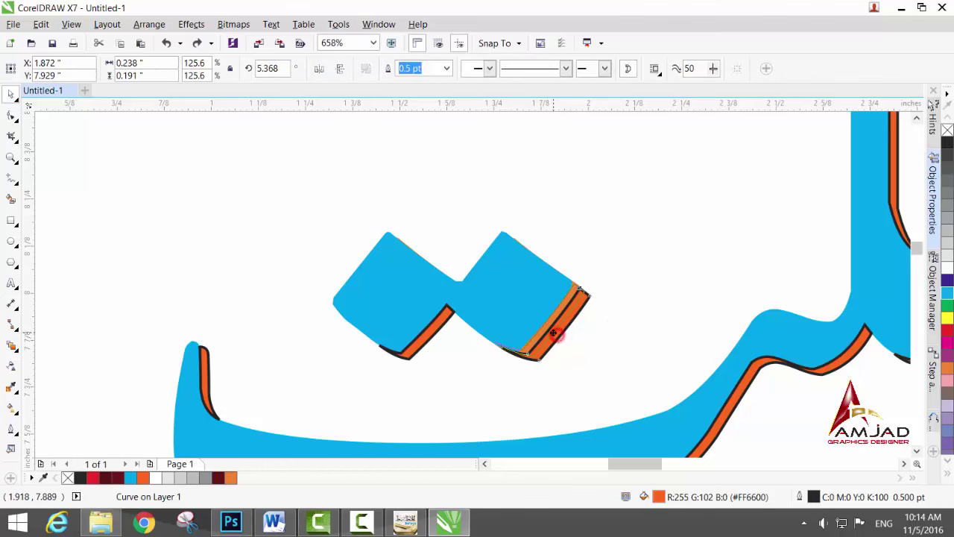
left_click_drag(555, 335, 545, 330)
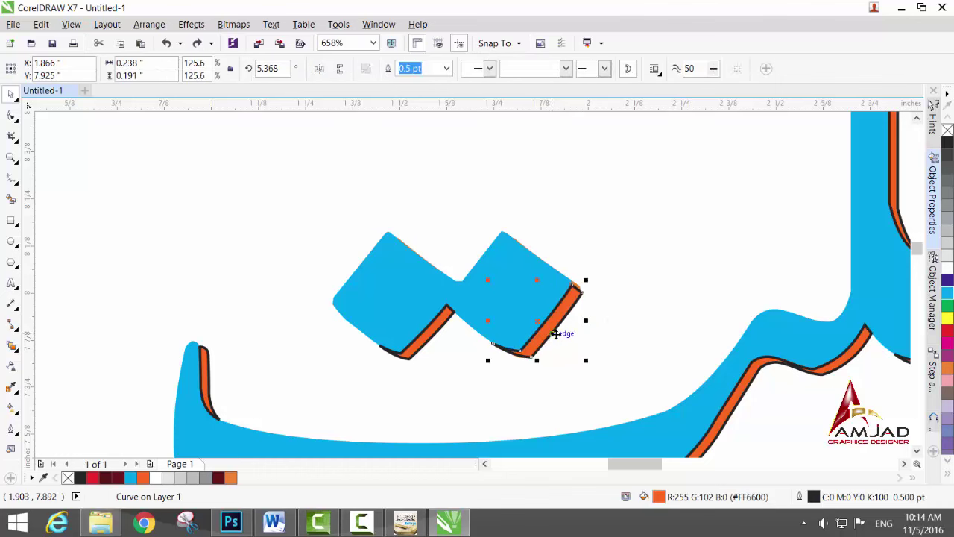
- Copy the middle letter's dot strip onto the dot below the rightmost letters and rotate the copy about 5° clockwise to fit its edge
key("z")
key("F3")
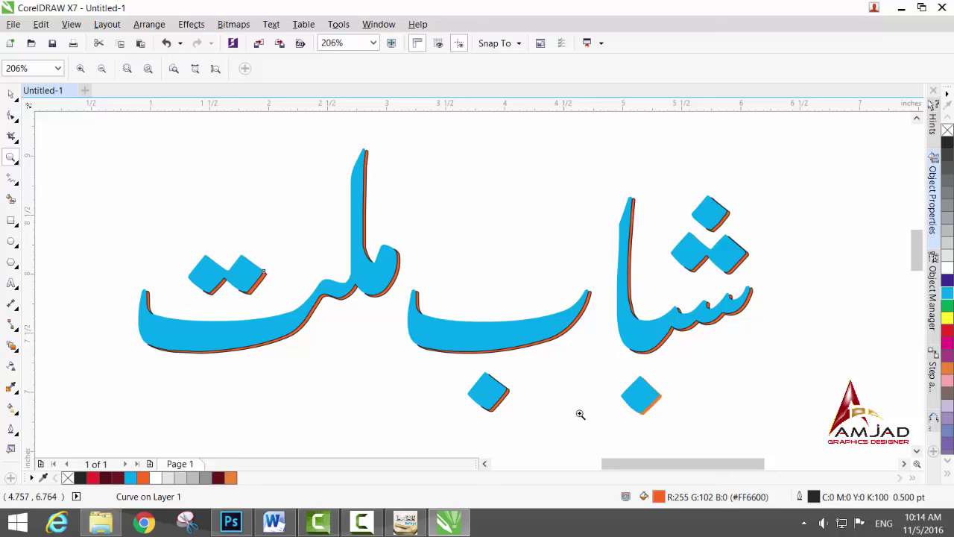
left_click_drag(474, 366, 682, 426)
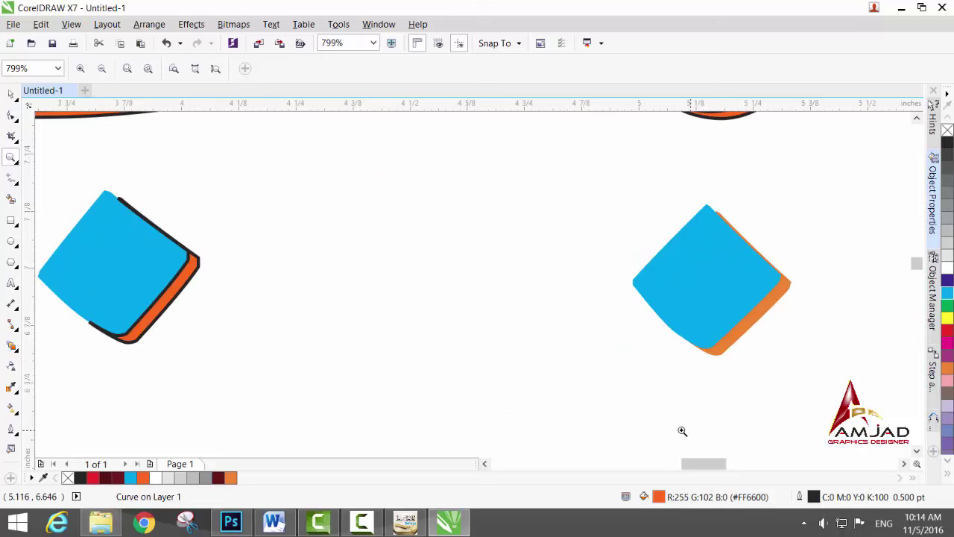
key("space")
left_click_drag(180, 297, 771, 305)
right_click(772, 306)
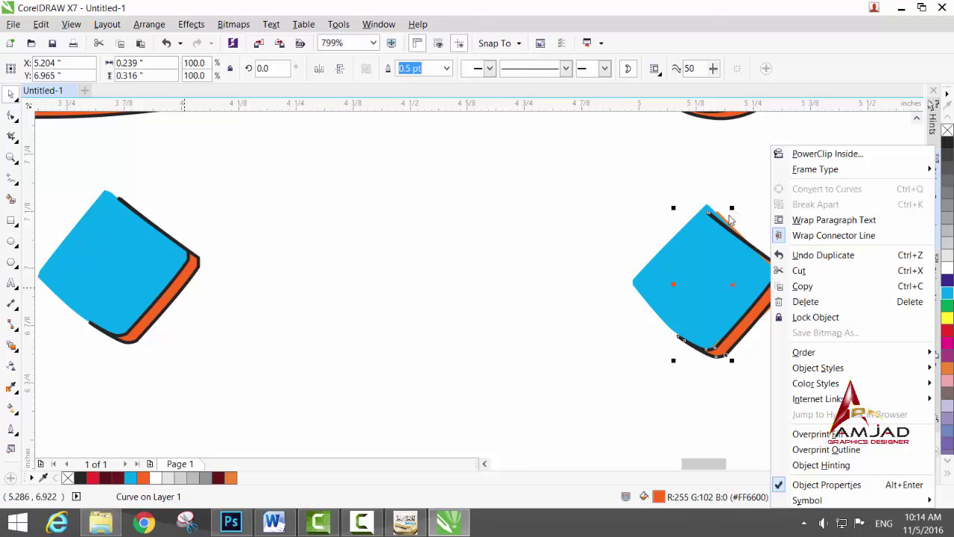
key("Escape")
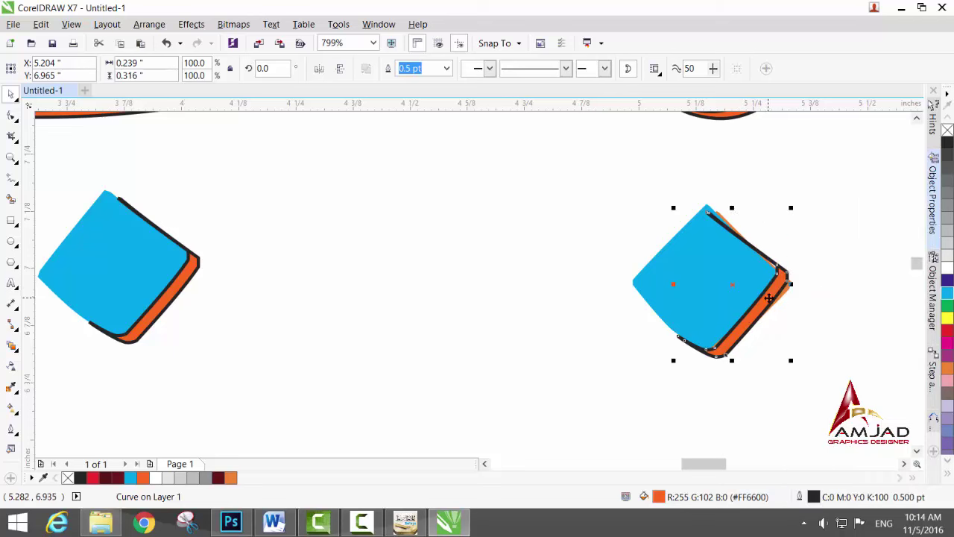
left_click(769, 298)
left_click_drag(789, 207, 801, 209)
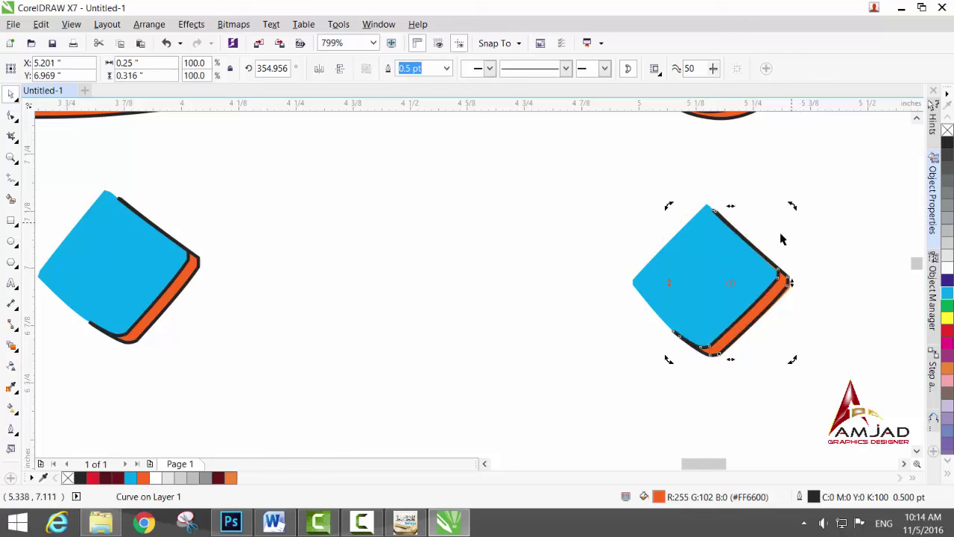
- Move the blue lettering copy off the strips and delete both the blue and the orange lettering copies
left_click(11, 157)
scroll(383, 194, "down", 5)
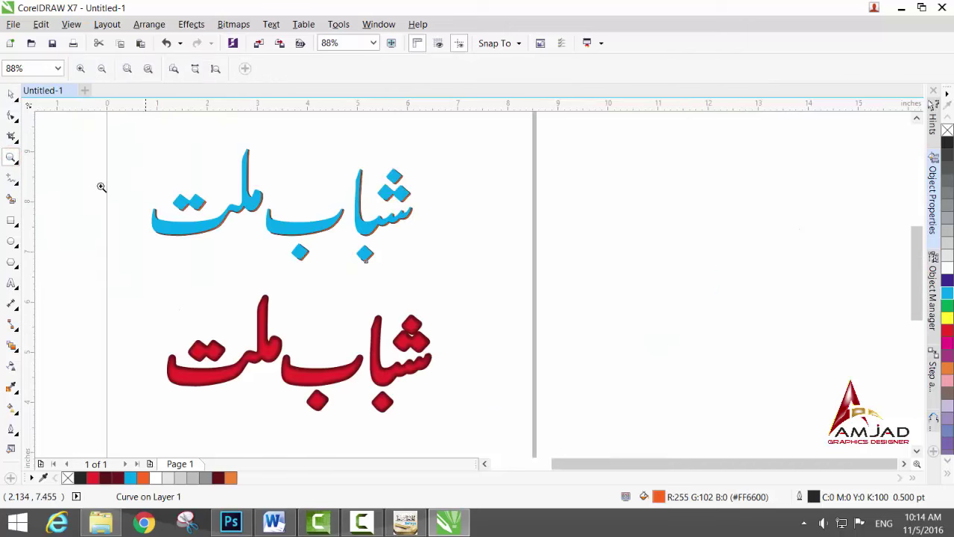
left_click_drag(128, 124, 471, 266)
key("space")
left_click(211, 216)
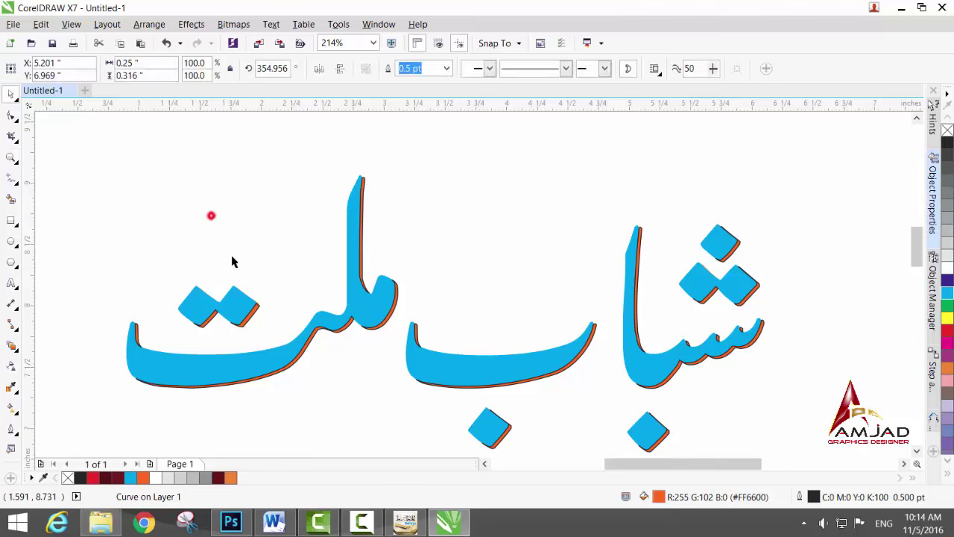
left_click_drag(235, 316, 191, 224)
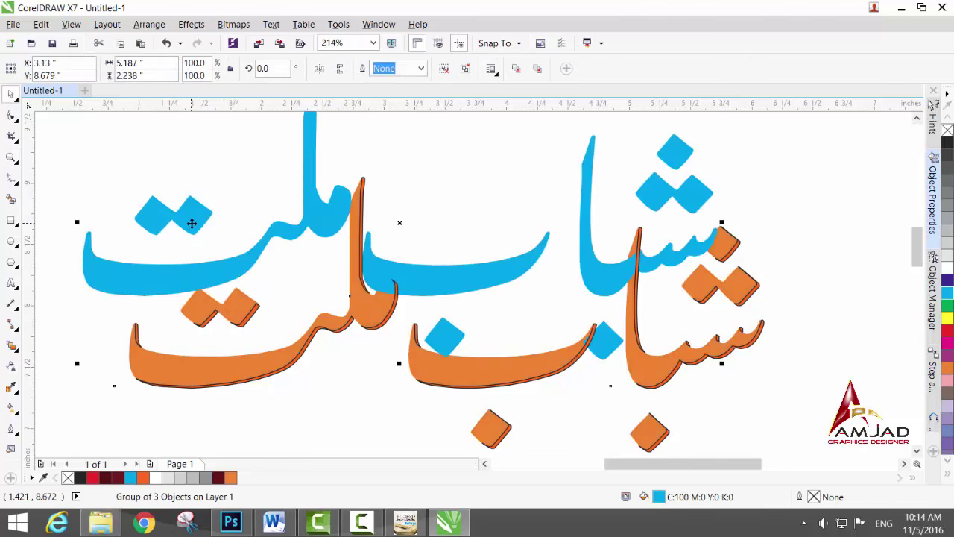
left_click(243, 303)
left_click(204, 219)
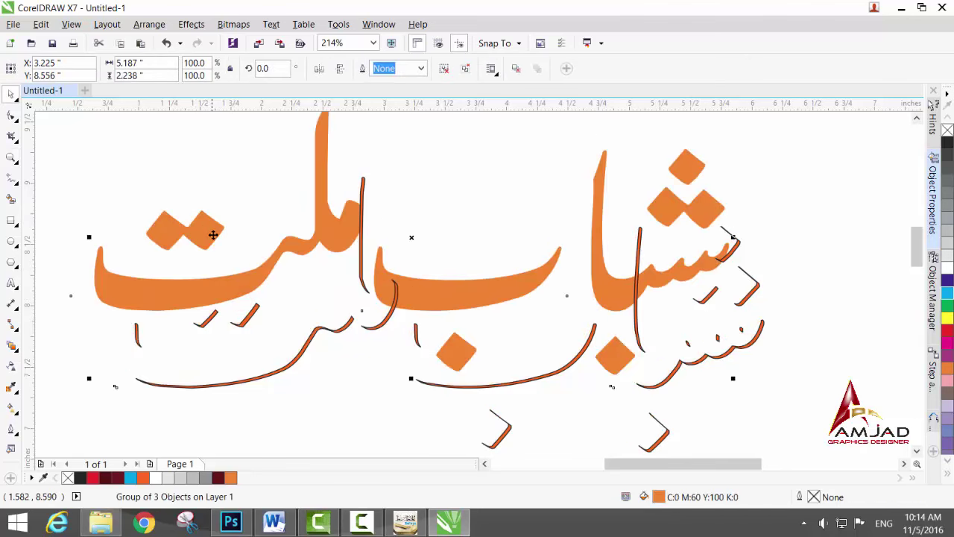
key("Delete")
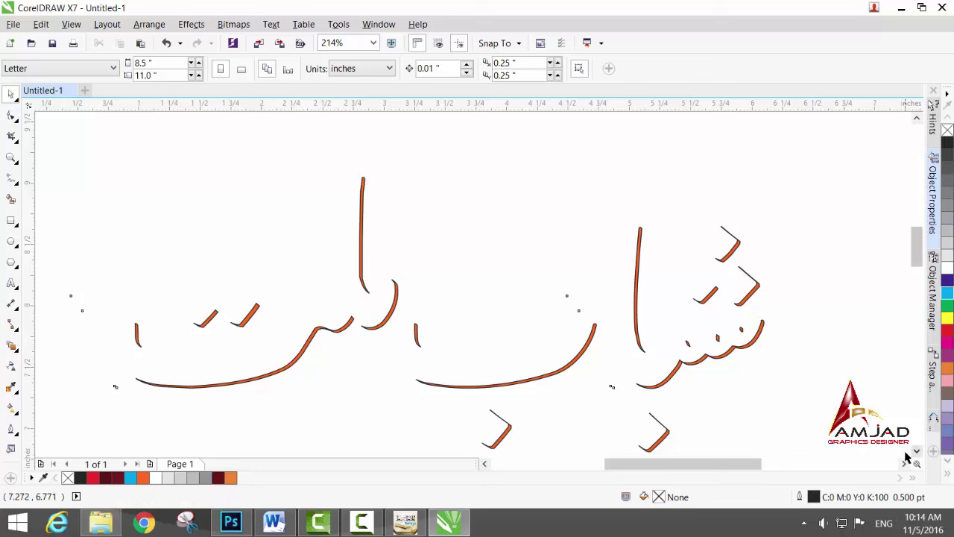
- Select all the orange edge strips of the lettering and group them
left_click(917, 452)
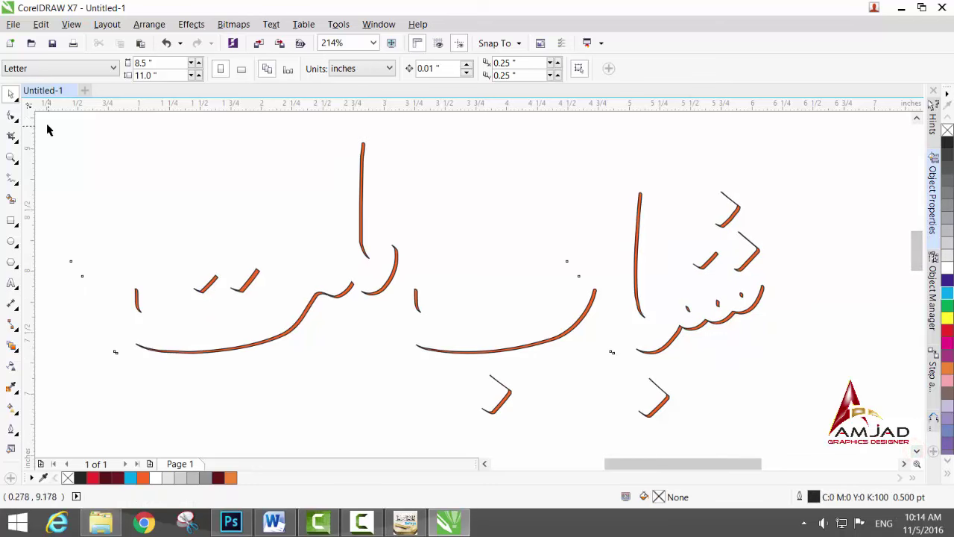
left_click_drag(59, 119, 844, 441)
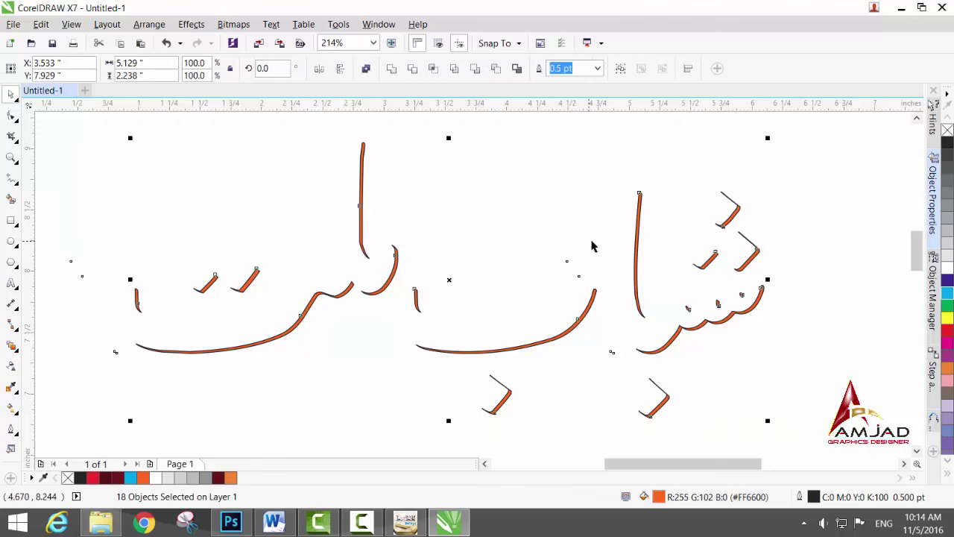
left_click(147, 24)
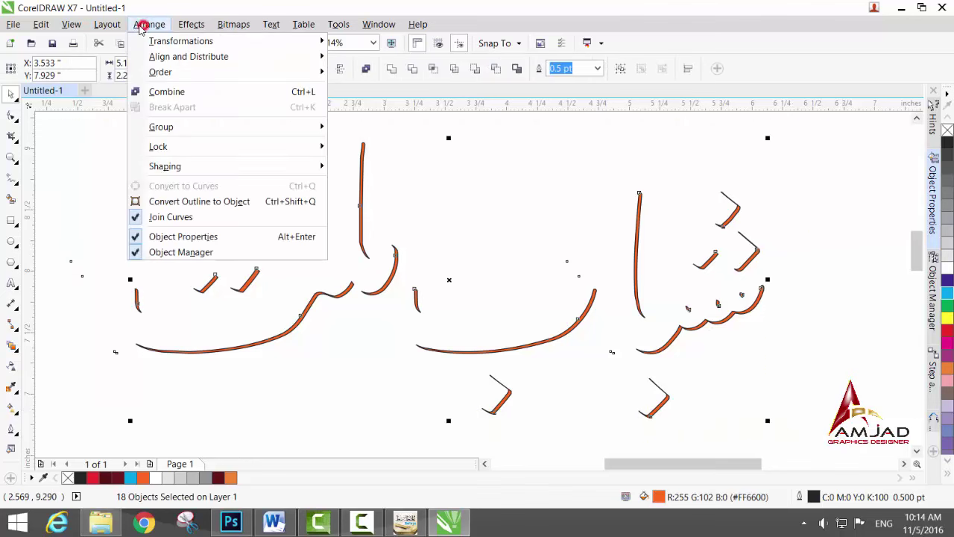
mouse_move(173, 128)
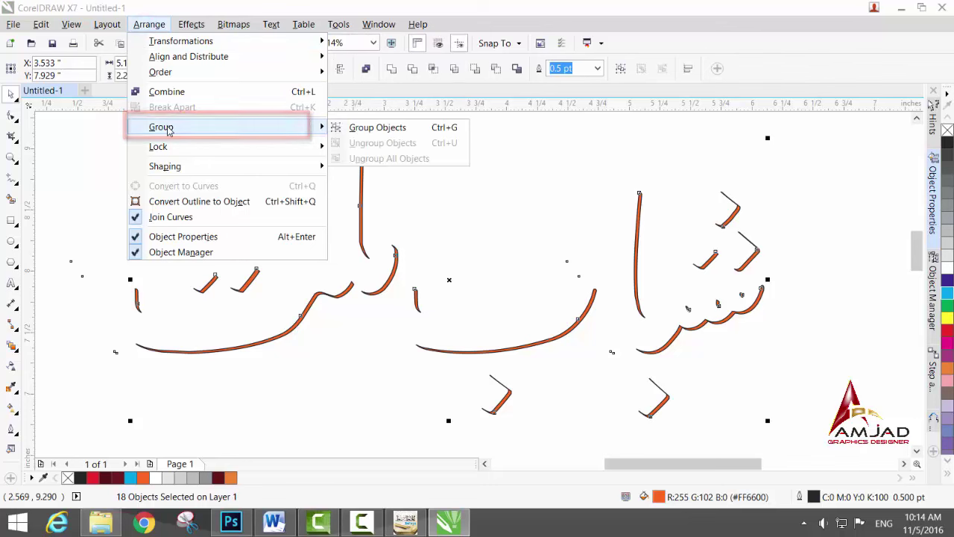
left_click(360, 129)
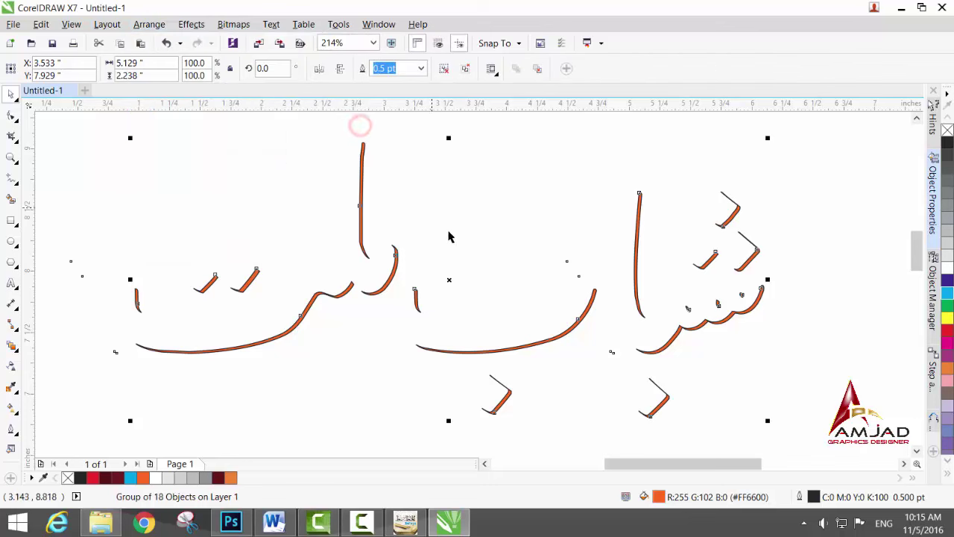
- Move the strip group onto the red lettering, fill it with white and remove its outline
left_click(12, 161)
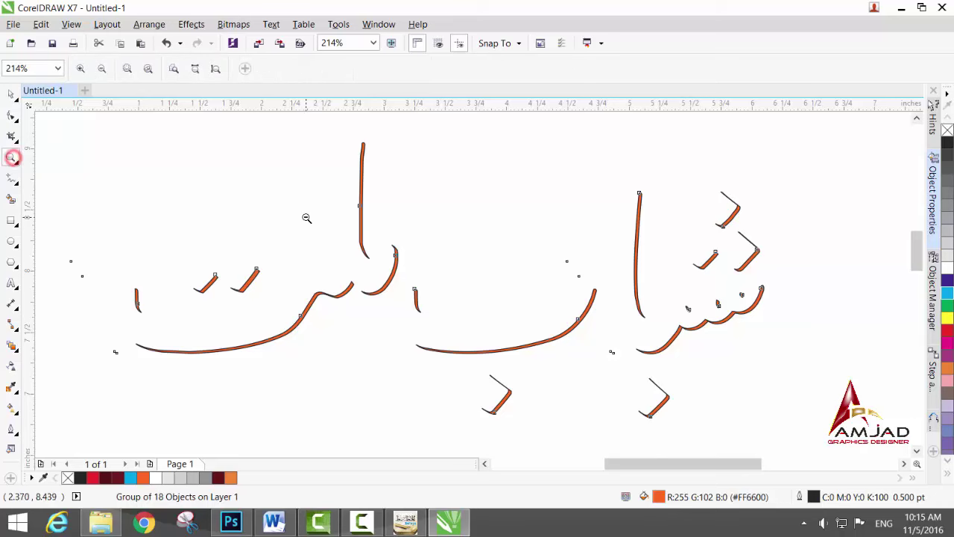
key("F4")
key("space")
left_click_drag(380, 226, 397, 371)
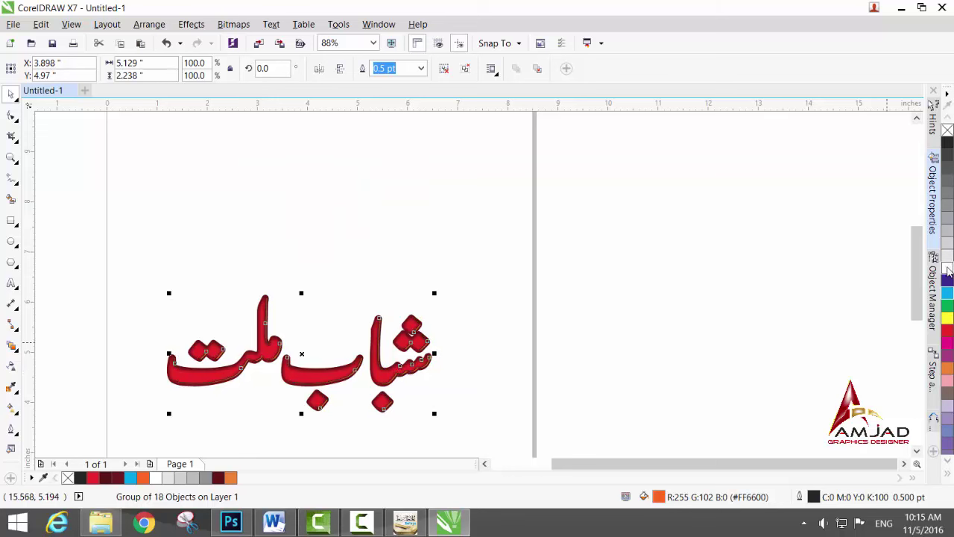
left_click(948, 270)
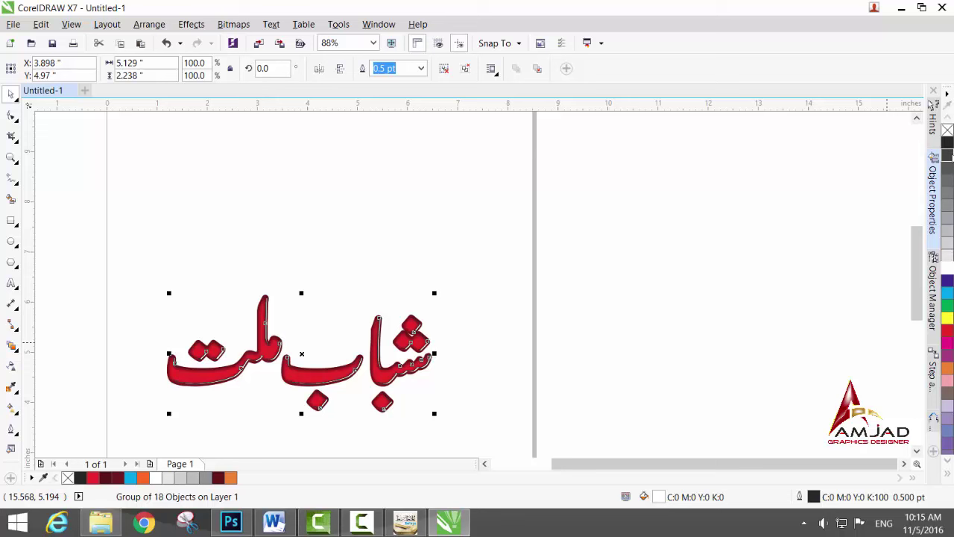
right_click(948, 132)
- Shift the white strip group slightly down and to the left on the red lettering, and deselect it
key("z")
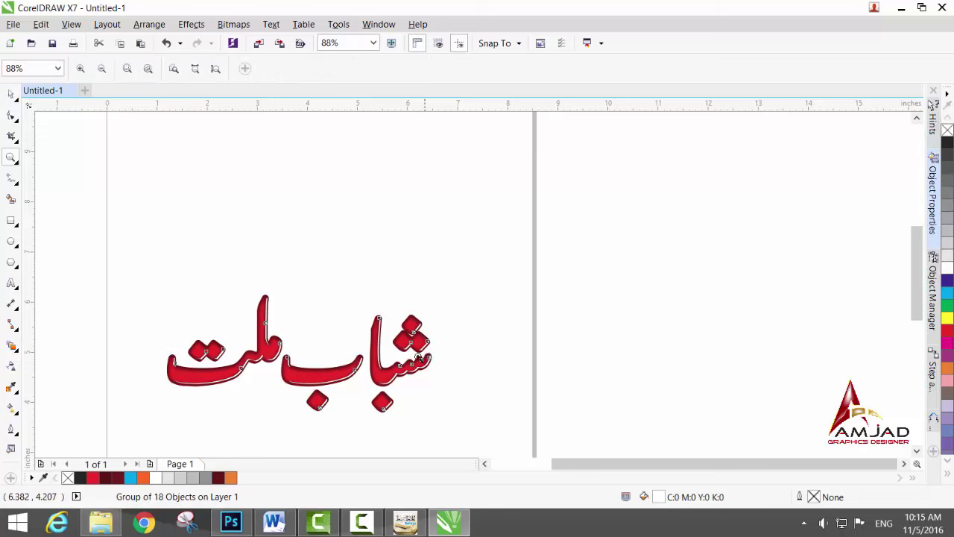
left_click(464, 386)
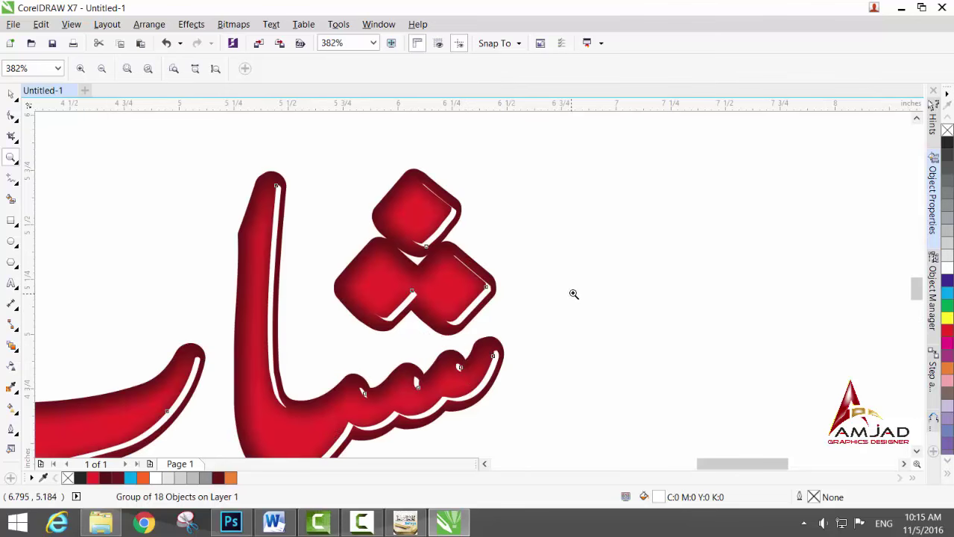
left_click_drag(328, 300, 560, 419)
key("space")
left_click(706, 303)
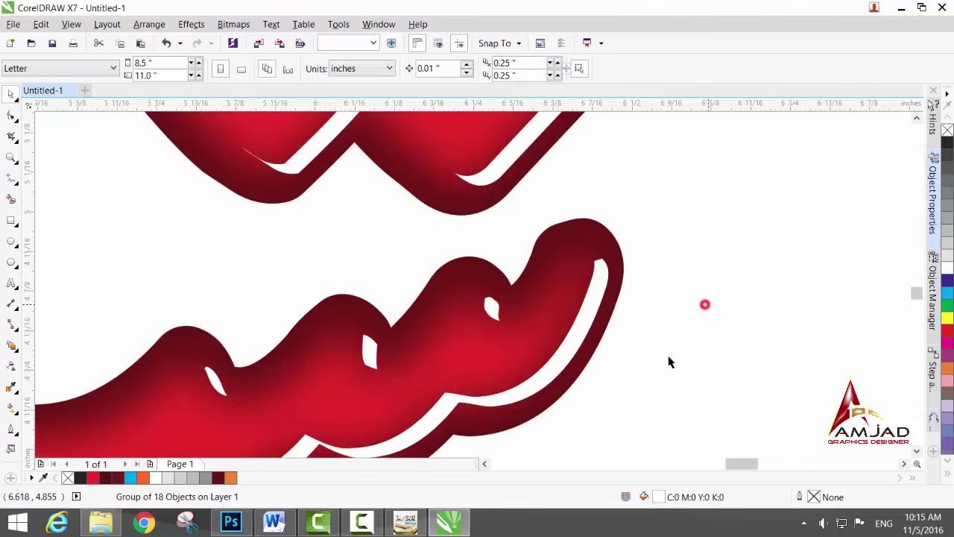
left_click_drag(552, 377, 549, 379)
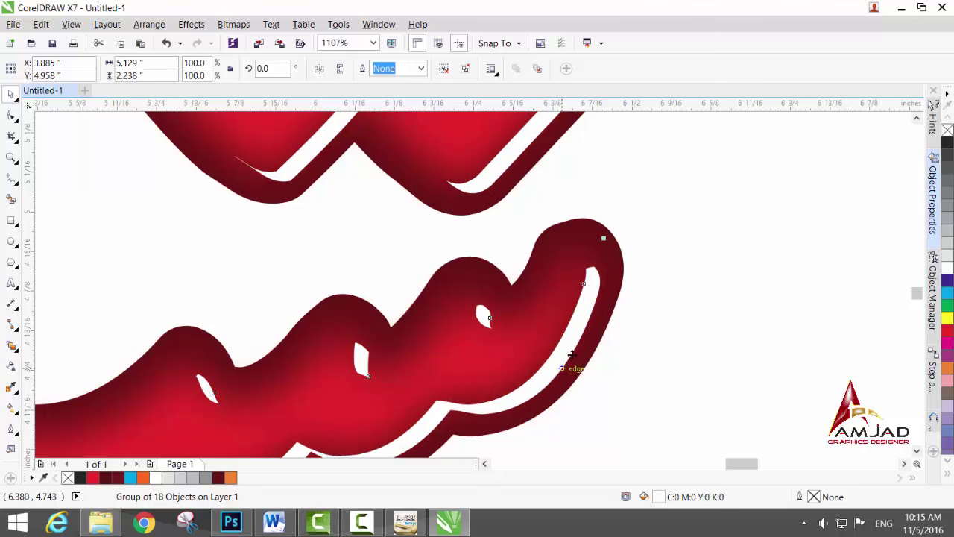
key("space")
right_click(572, 301)
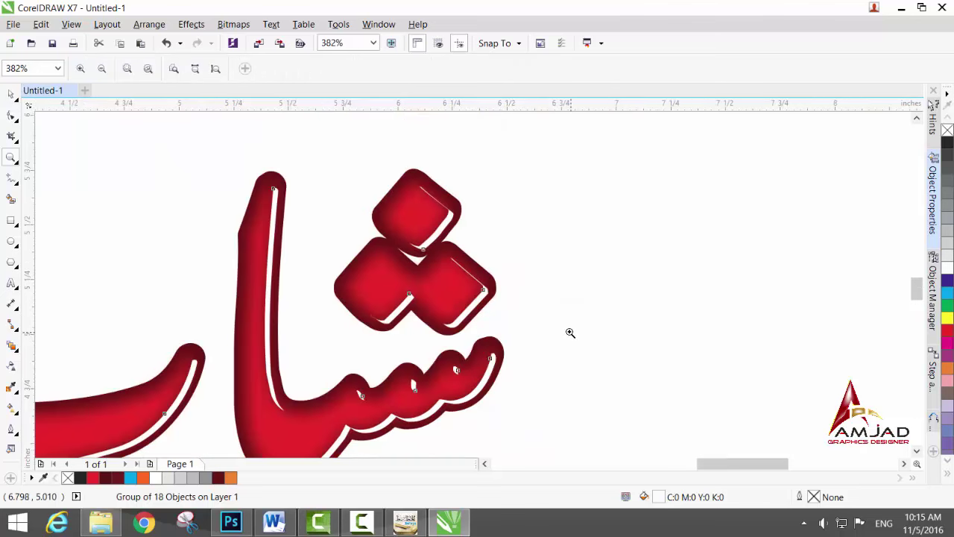
right_click(571, 330)
left_click_drag(120, 273, 479, 432)
left_click(11, 94)
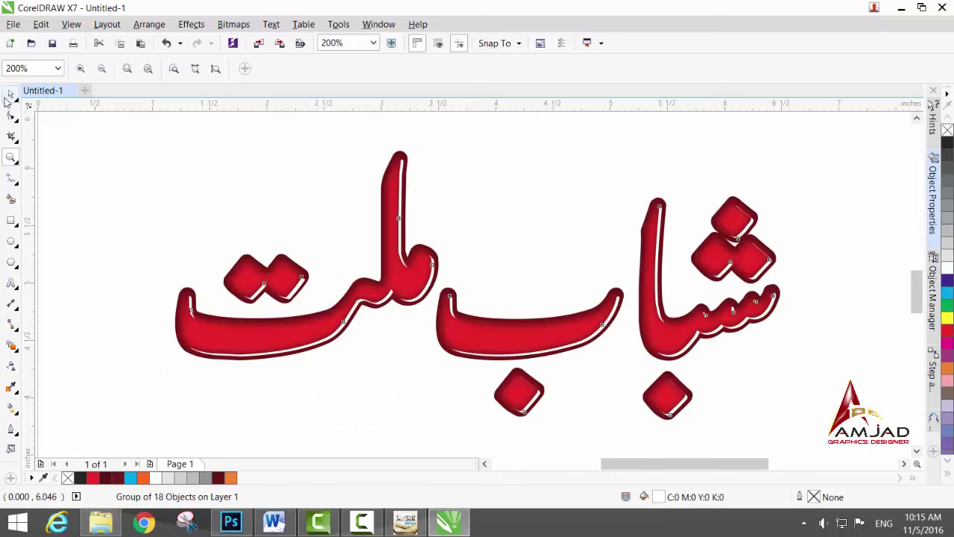
left_click(146, 191)
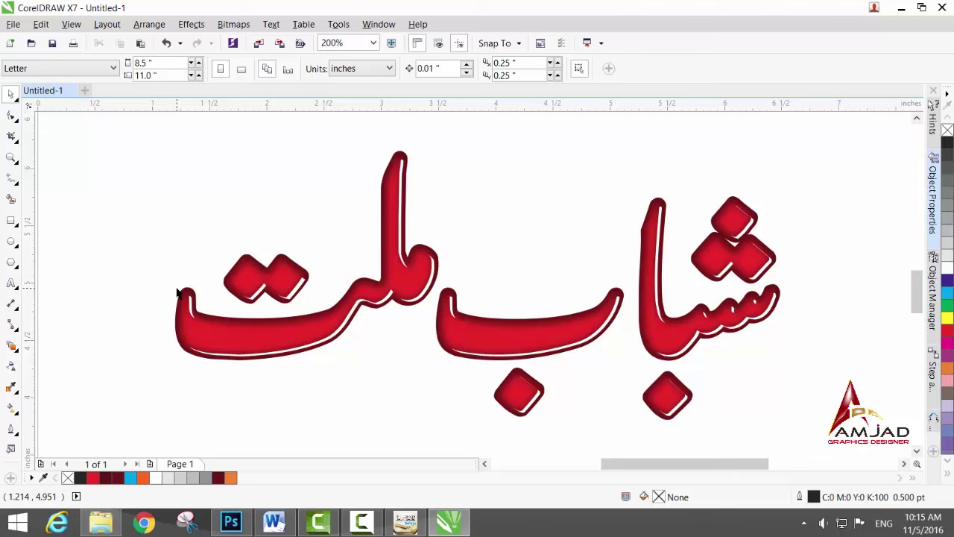